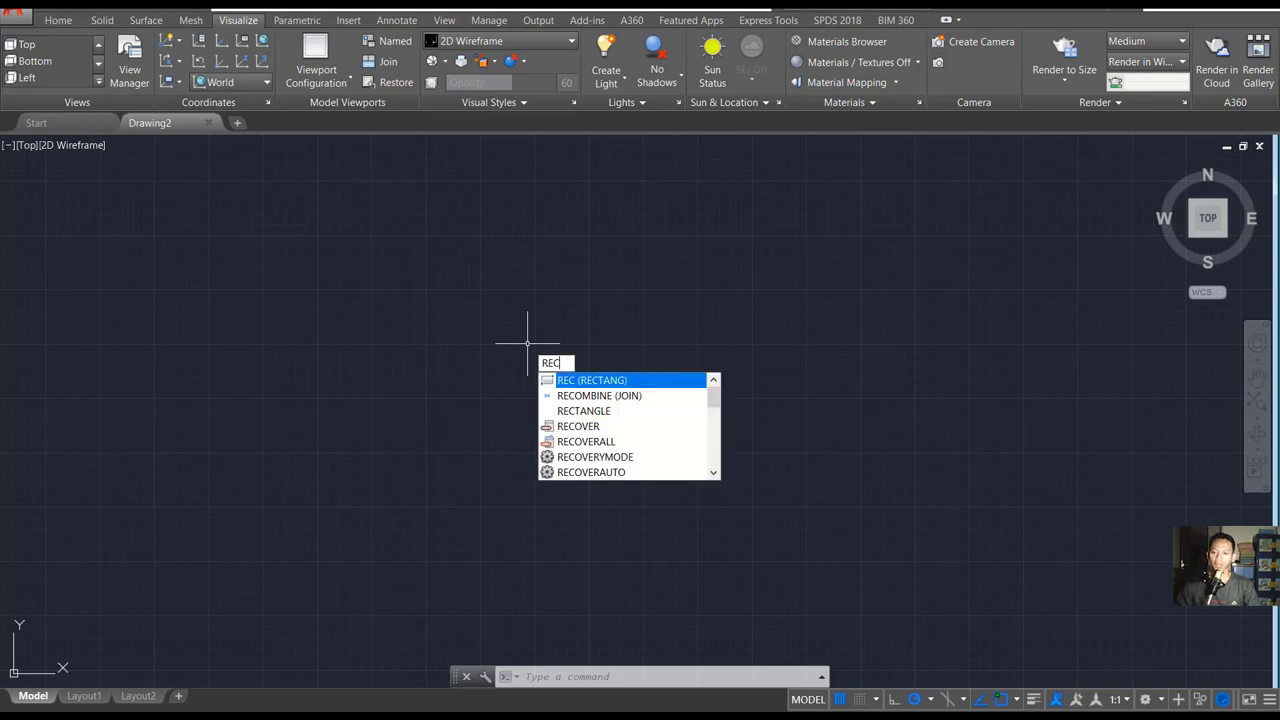
- Draw a 30 × 70 rectangle using the Dimensions option
{"action": "key", "text": "Return"}
{"action": "left_click", "coordinate": [489, 301]}
{"action": "type", "text": "d"}
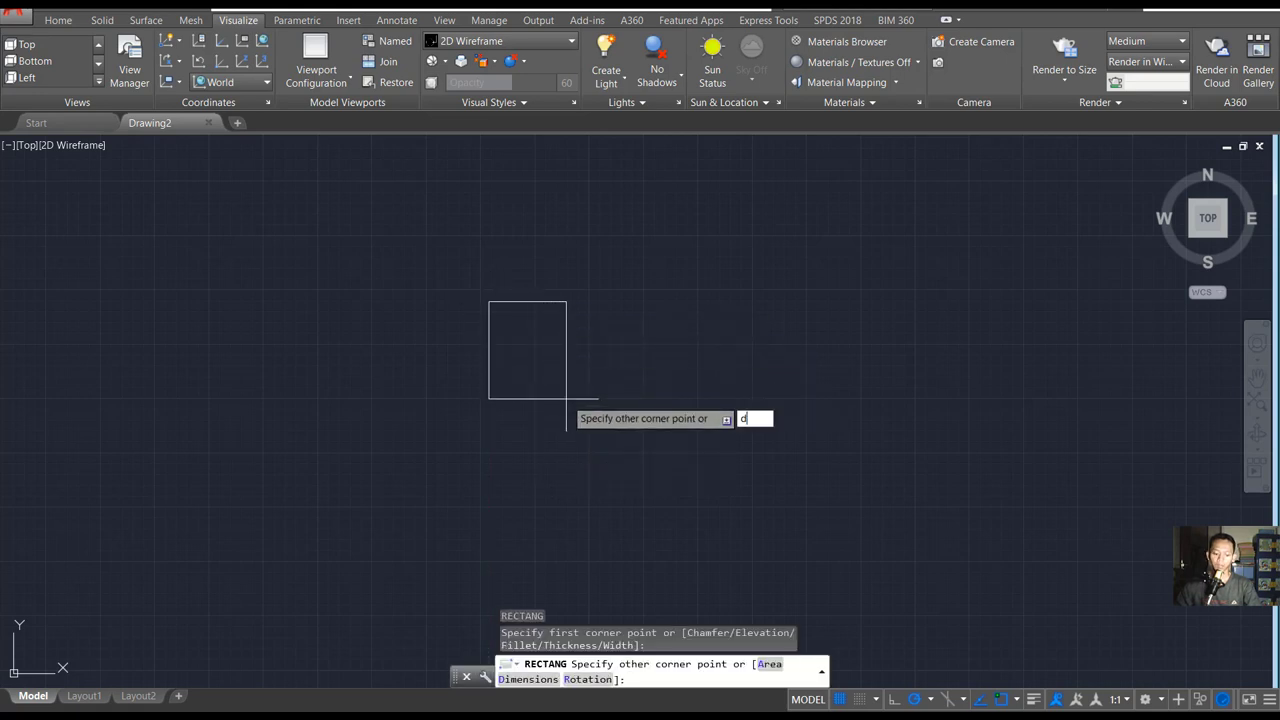
{"action": "key", "text": "Return"}
{"action": "key", "text": "Return"}
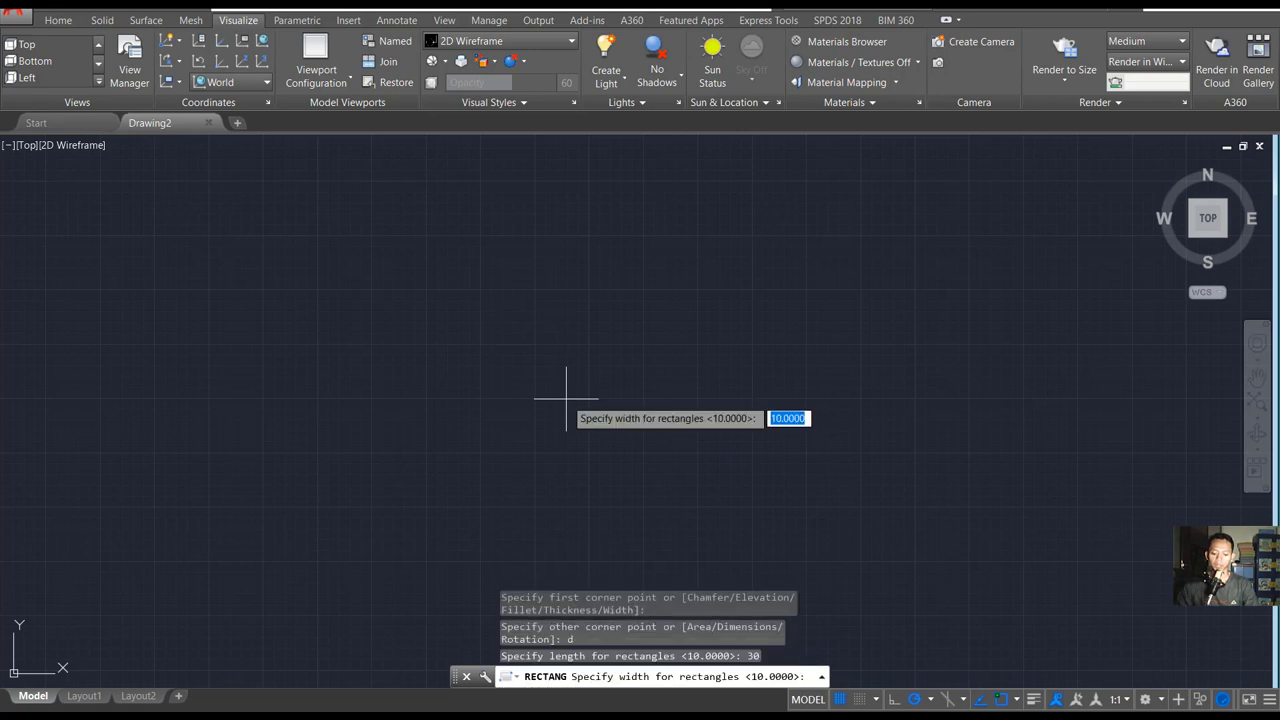
{"action": "key", "text": "Return"}
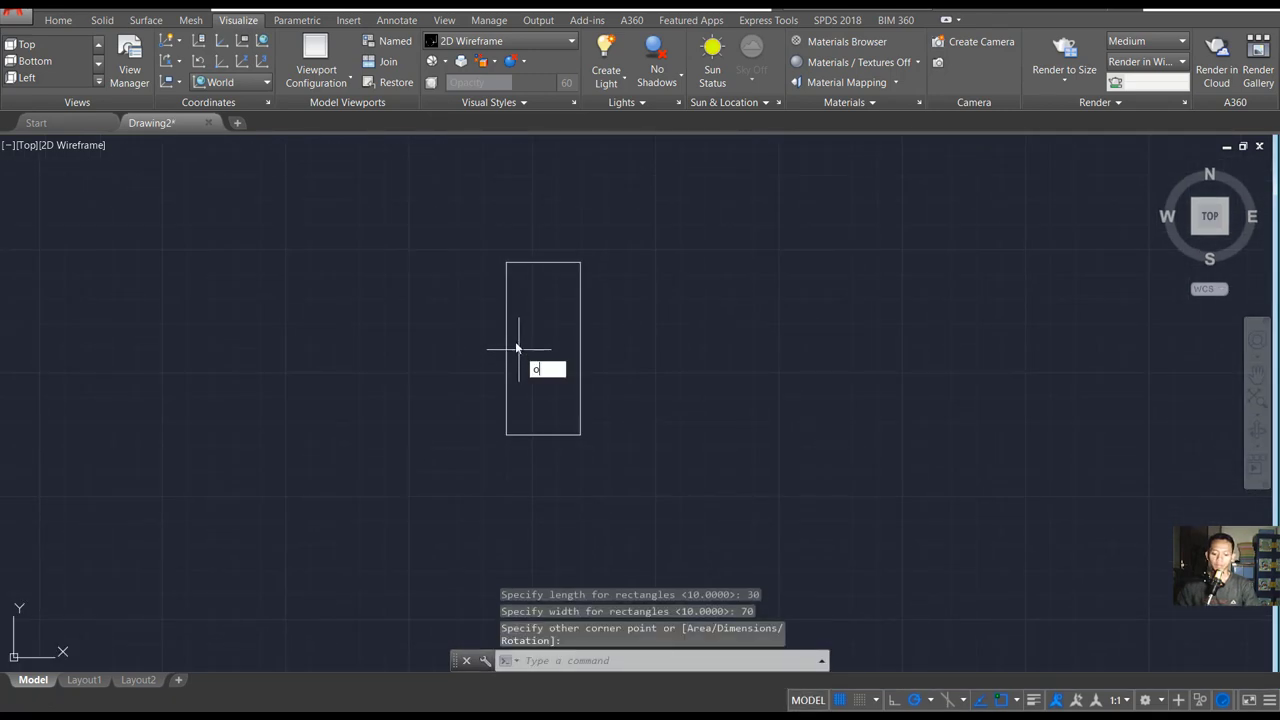
- Offset the rectangle outward by a picked distance to form a larger outer outline
{"action": "type", "text": "ffset"}
{"action": "key", "text": "Return"}
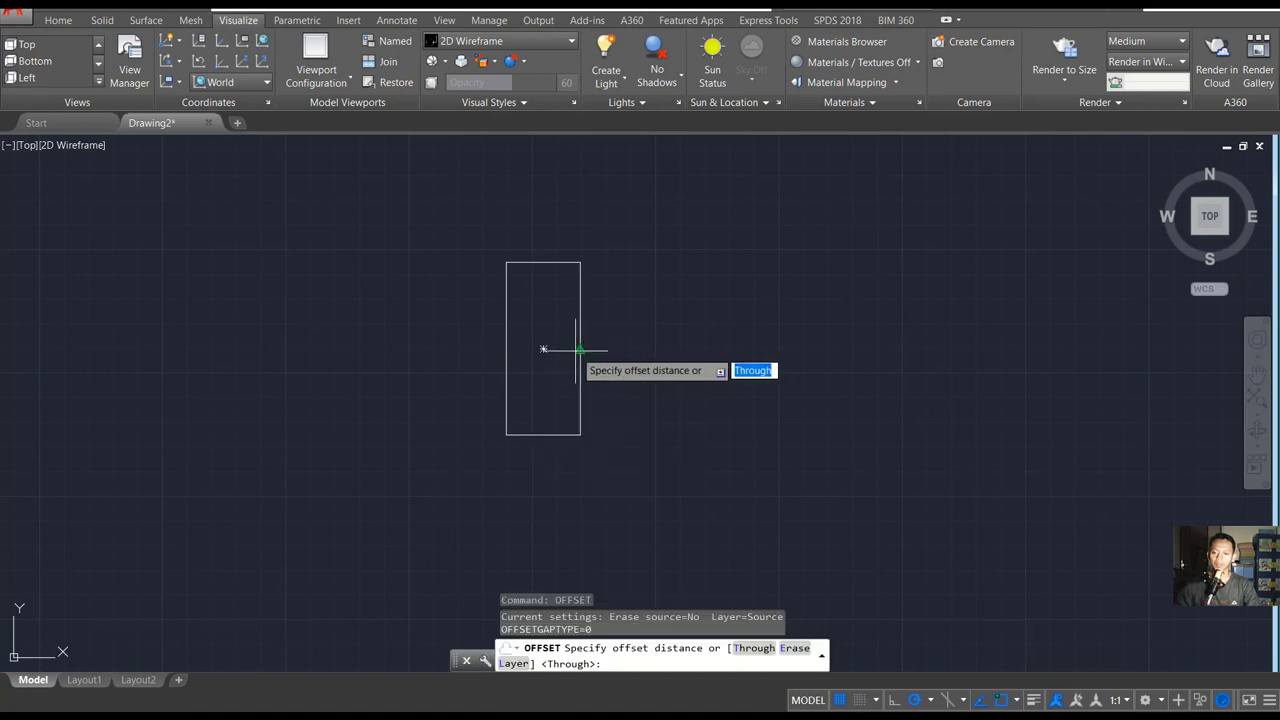
{"action": "left_click", "coordinate": [577, 349]}
{"action": "scroll", "coordinate": [585, 355], "scroll_direction": "up", "scroll_amount": 4}
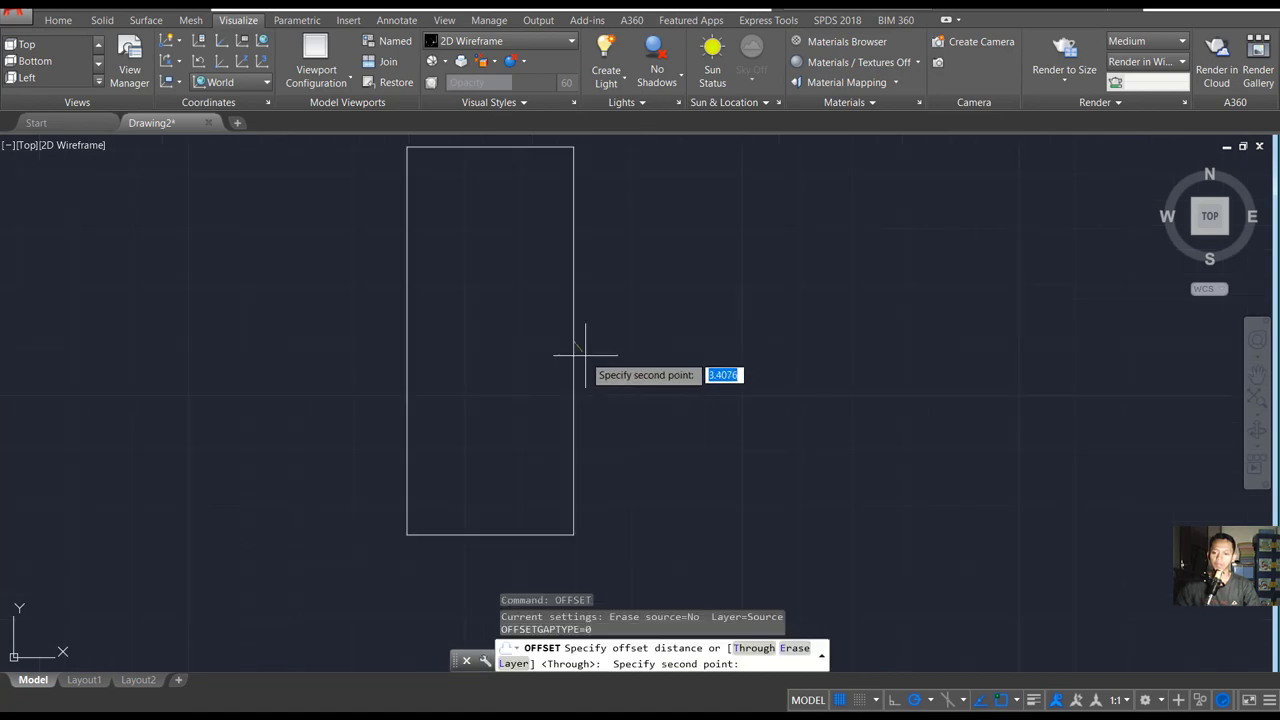
{"action": "left_click", "coordinate": [590, 338]}
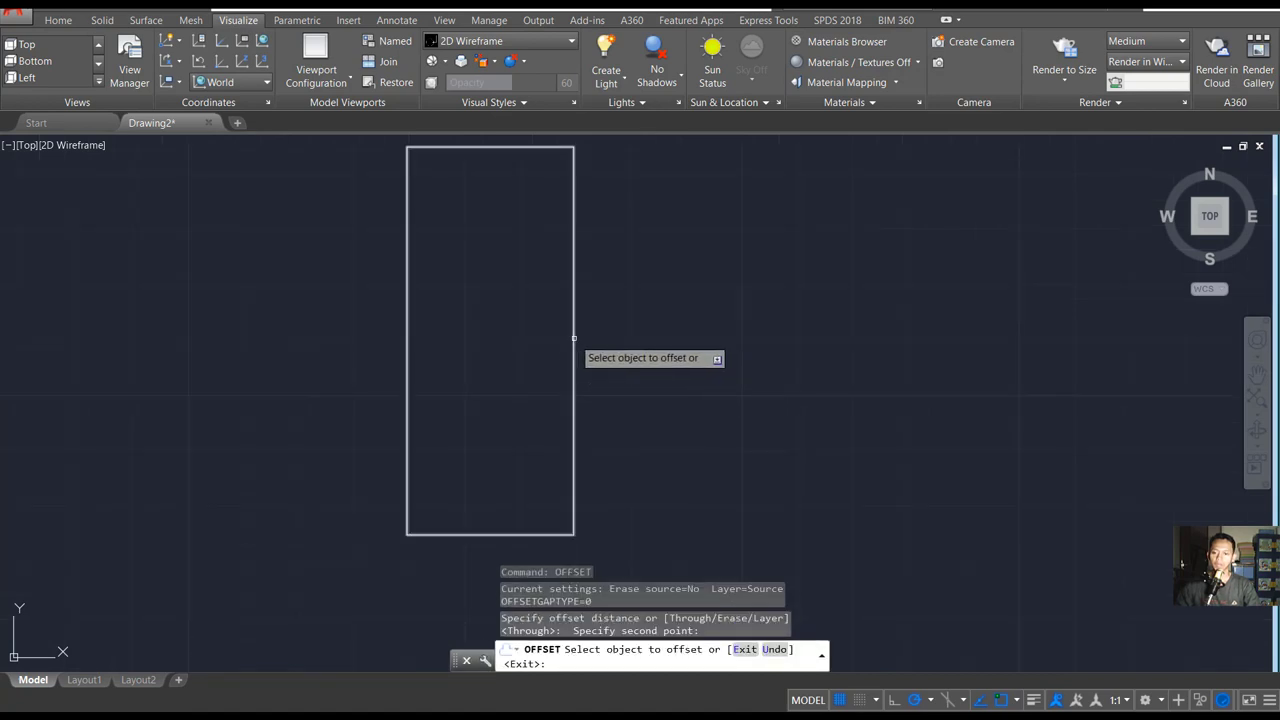
{"action": "left_click", "coordinate": [573, 338]}
{"action": "left_click", "coordinate": [600, 345]}
{"action": "key", "text": "Return"}
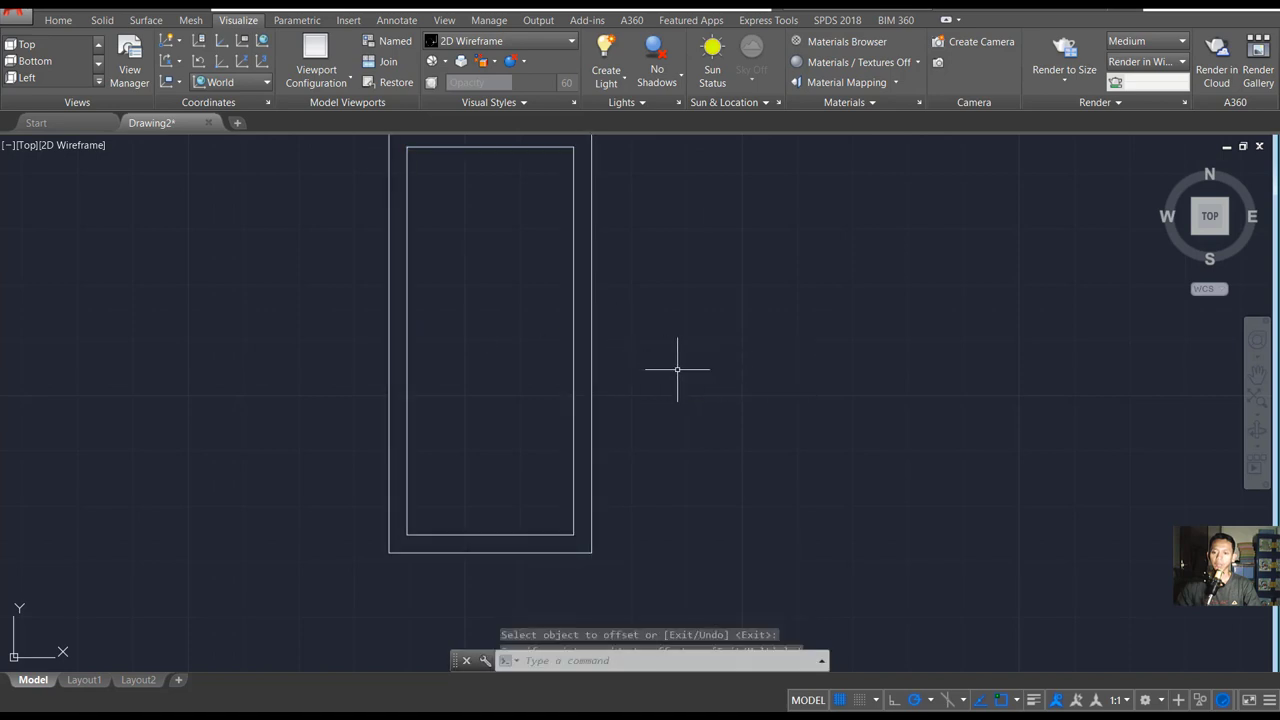
{"action": "scroll", "coordinate": [690, 360], "scroll_direction": "down", "scroll_amount": 2}
{"action": "middle_click_drag", "start_coordinate": [700, 349], "coordinate": [651, 377]}
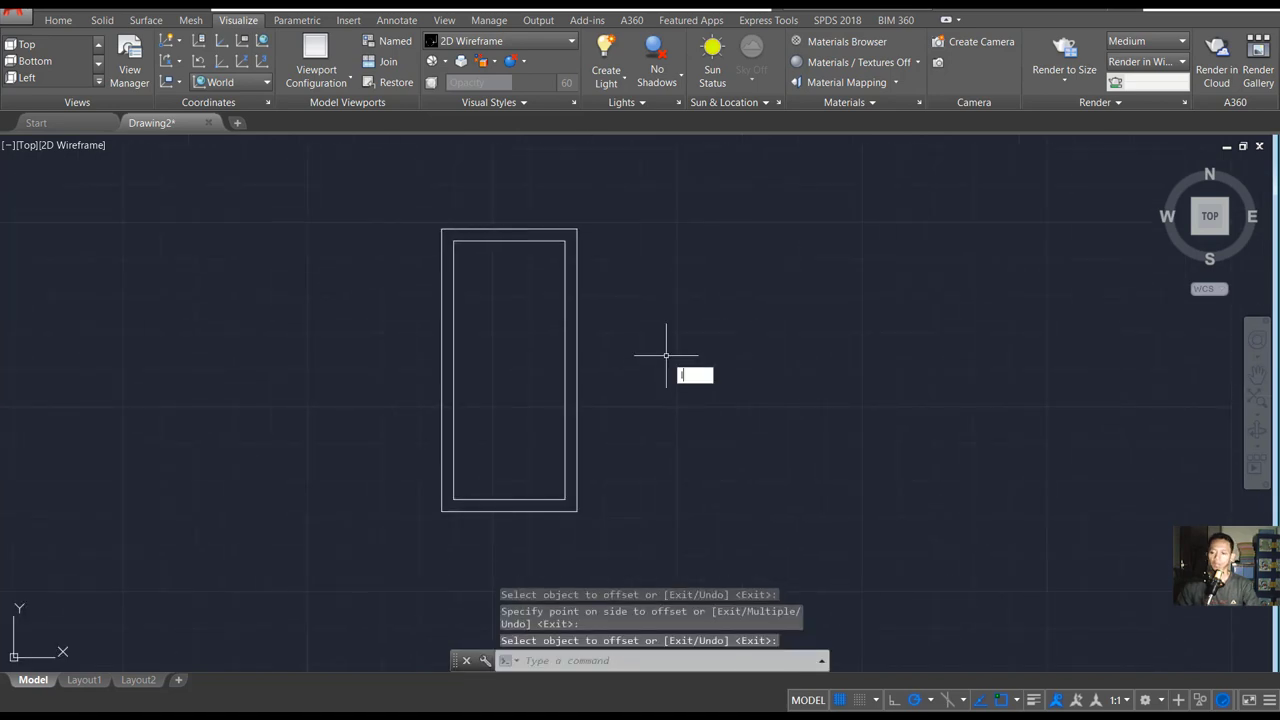
{"action": "key", "text": "Return"}
- Draw two short horizontal lines inside the frame, one above the other
{"action": "scroll", "coordinate": [645, 361], "scroll_direction": "up", "scroll_amount": 2}
{"action": "left_click", "coordinate": [657, 286]}
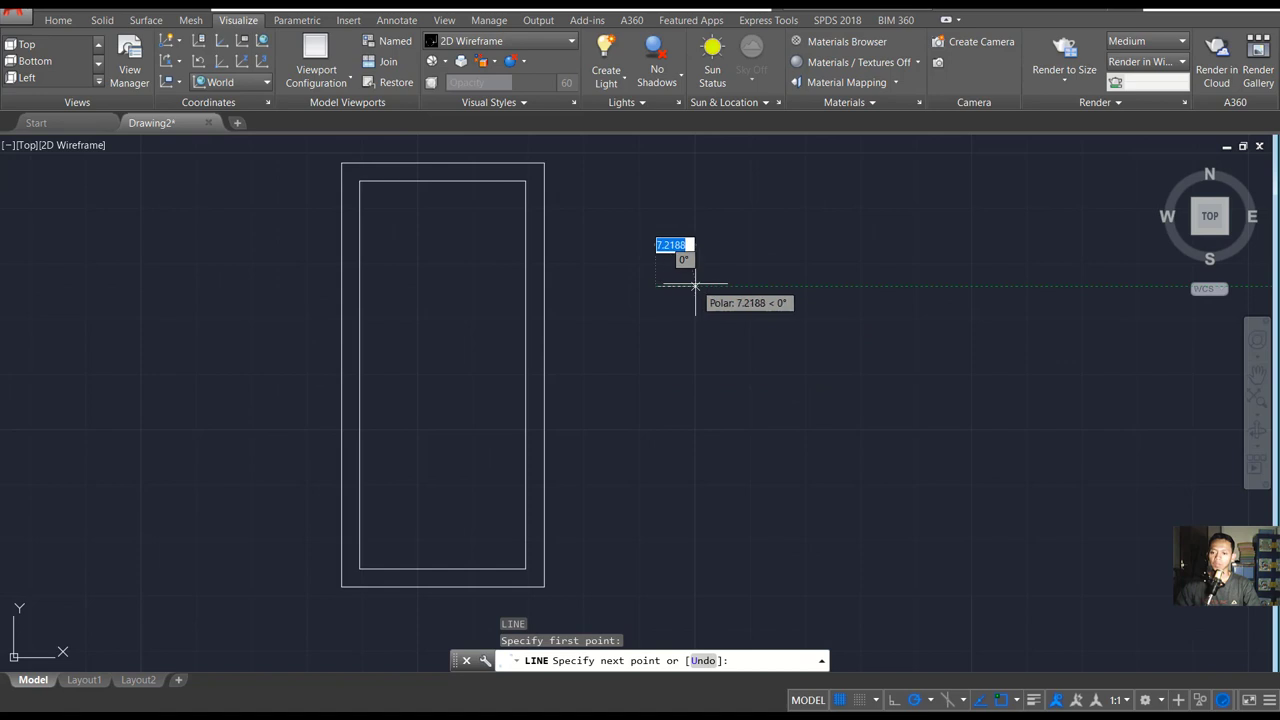
{"action": "left_click", "coordinate": [695, 286]}
{"action": "key", "text": "Escape"}
{"action": "key", "text": "Return"}
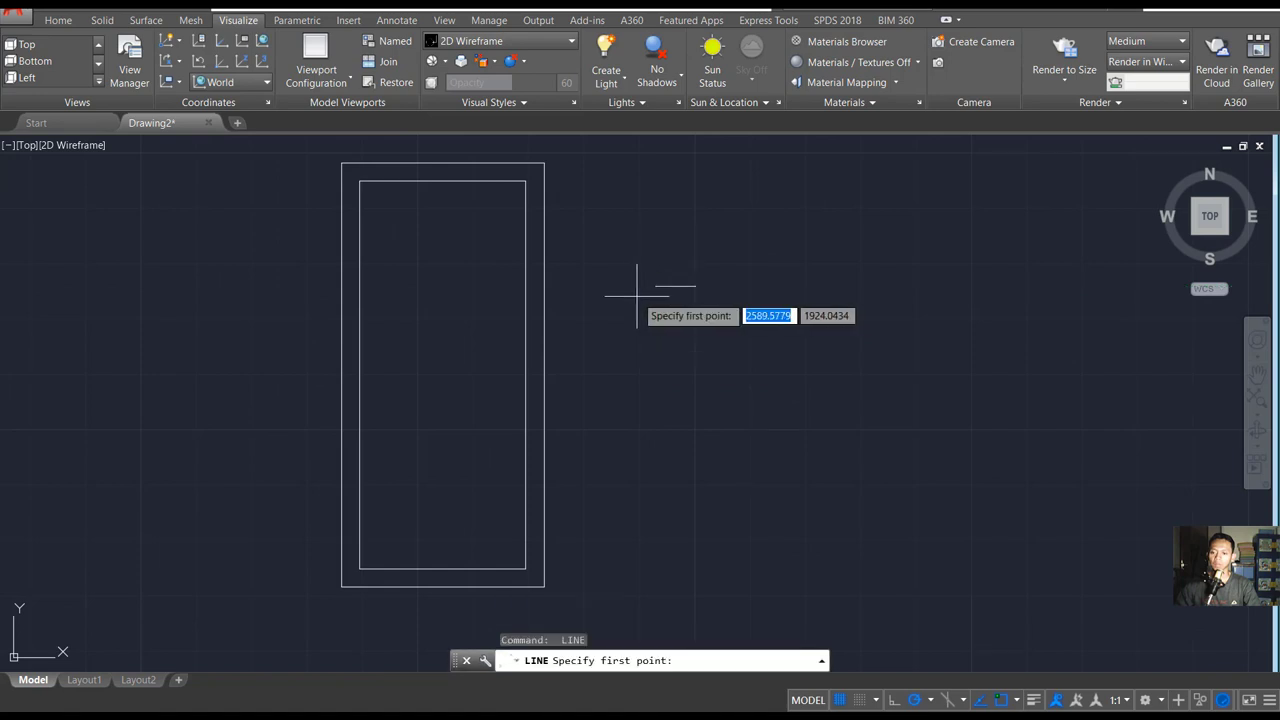
{"action": "left_click", "coordinate": [636, 296]}
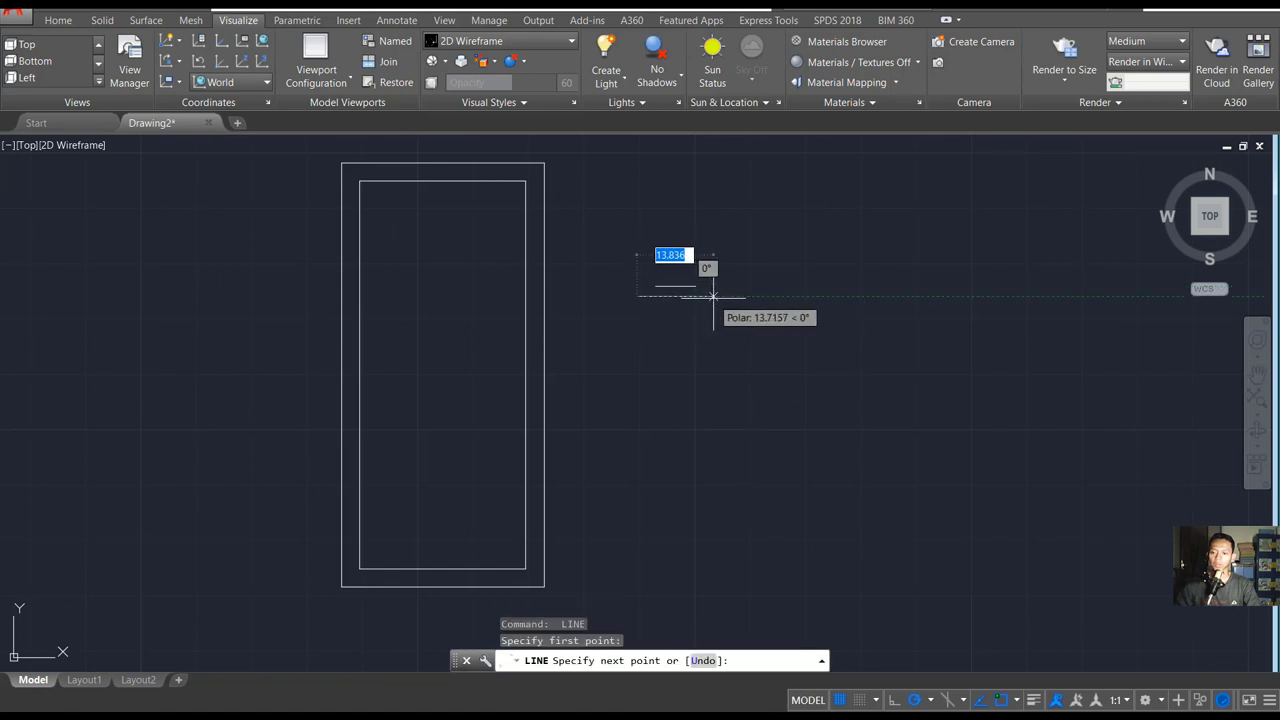
{"action": "left_click", "coordinate": [713, 296]}
{"action": "key", "text": "Return"}
- Mirror the shorter line to create a third parallel glass line
{"action": "key", "text": "Return"}
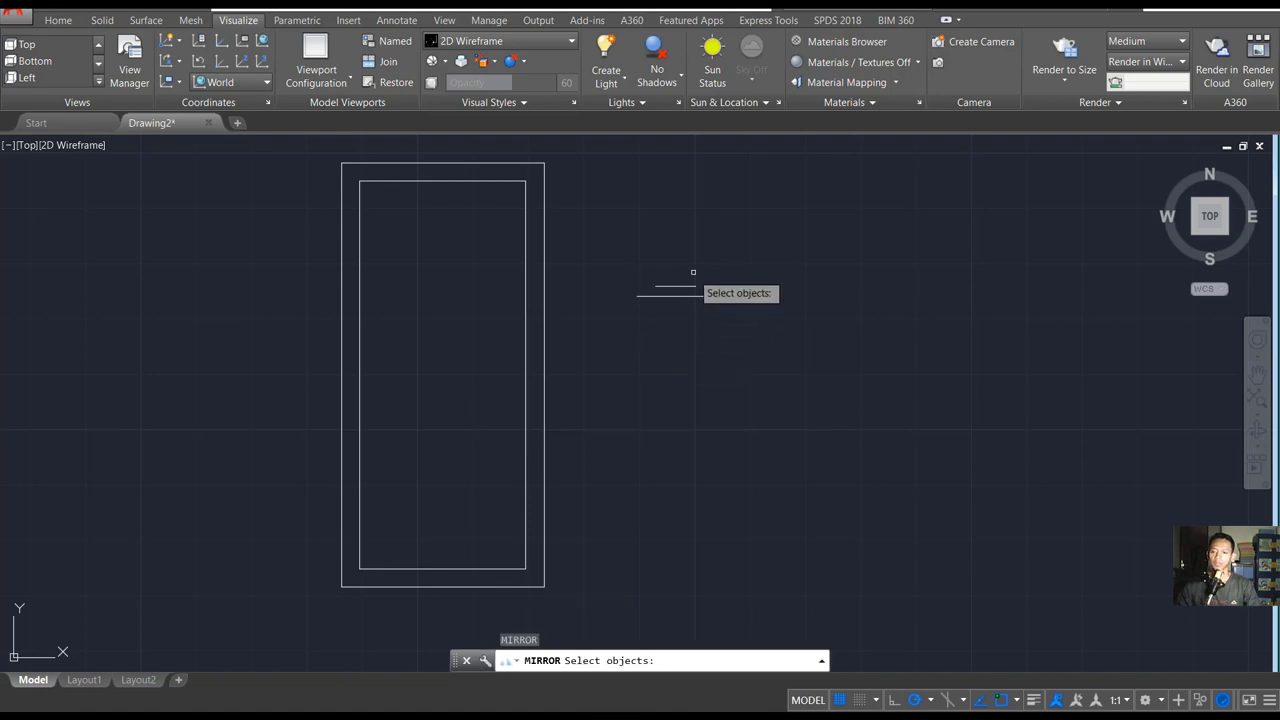
{"action": "left_click", "coordinate": [704, 264]}
{"action": "left_click", "coordinate": [668, 290]}
{"action": "key", "text": "Return"}
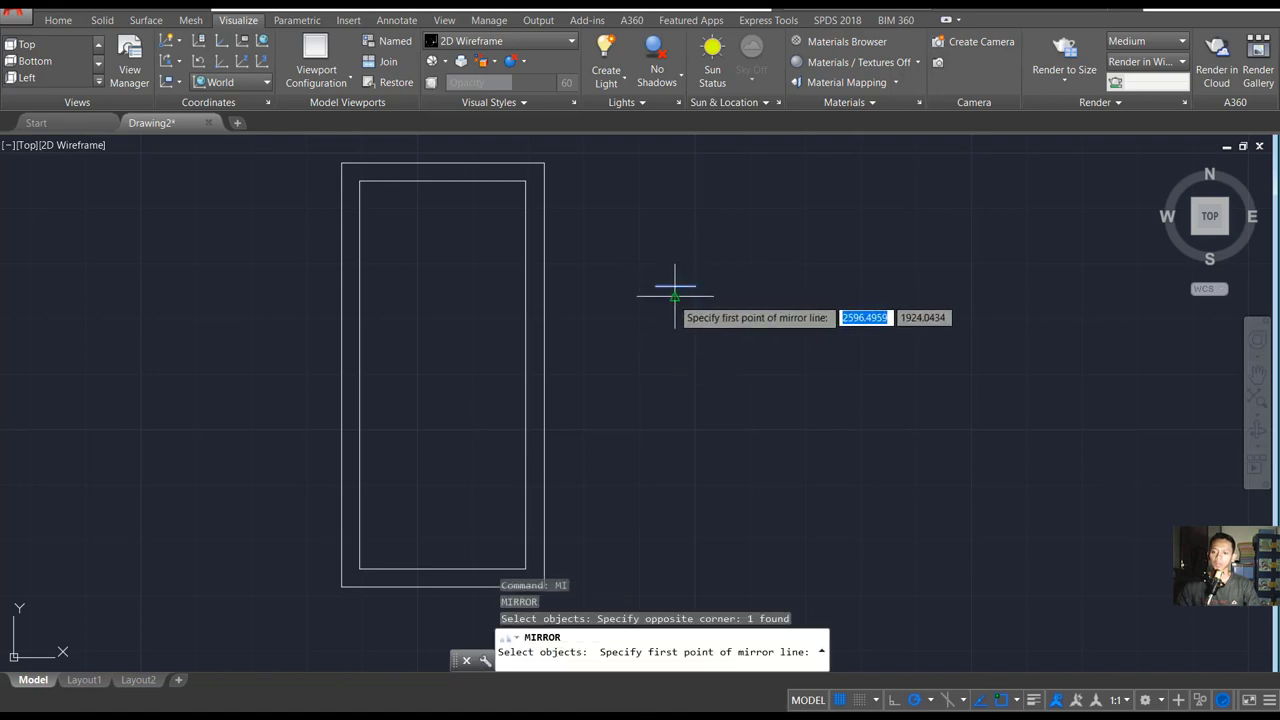
{"action": "left_click", "coordinate": [675, 296]}
{"action": "left_click", "coordinate": [742, 296]}
- Rotate the three short lines by 45°
{"action": "key", "text": "Return"}
{"action": "middle_click_drag", "start_coordinate": [725, 356], "coordinate": [706, 322]}
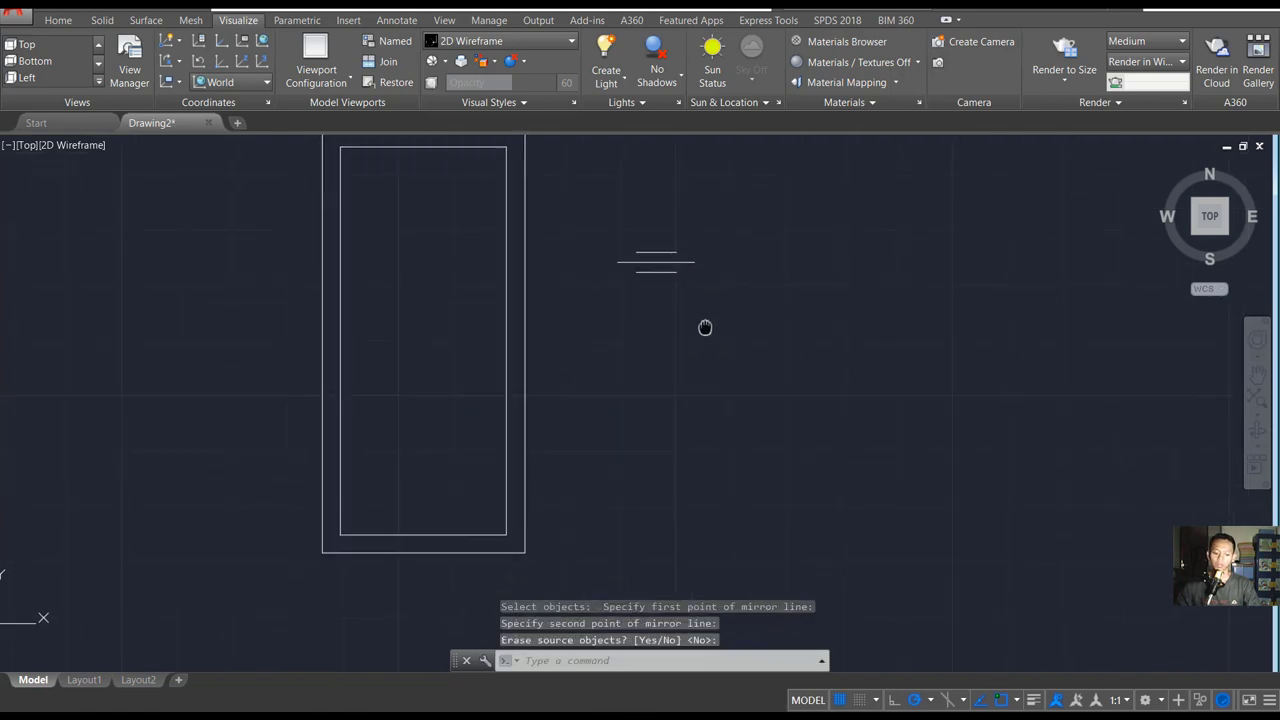
{"action": "type", "text": "RO"}
{"action": "key", "text": "Return"}
{"action": "left_click", "coordinate": [737, 214]}
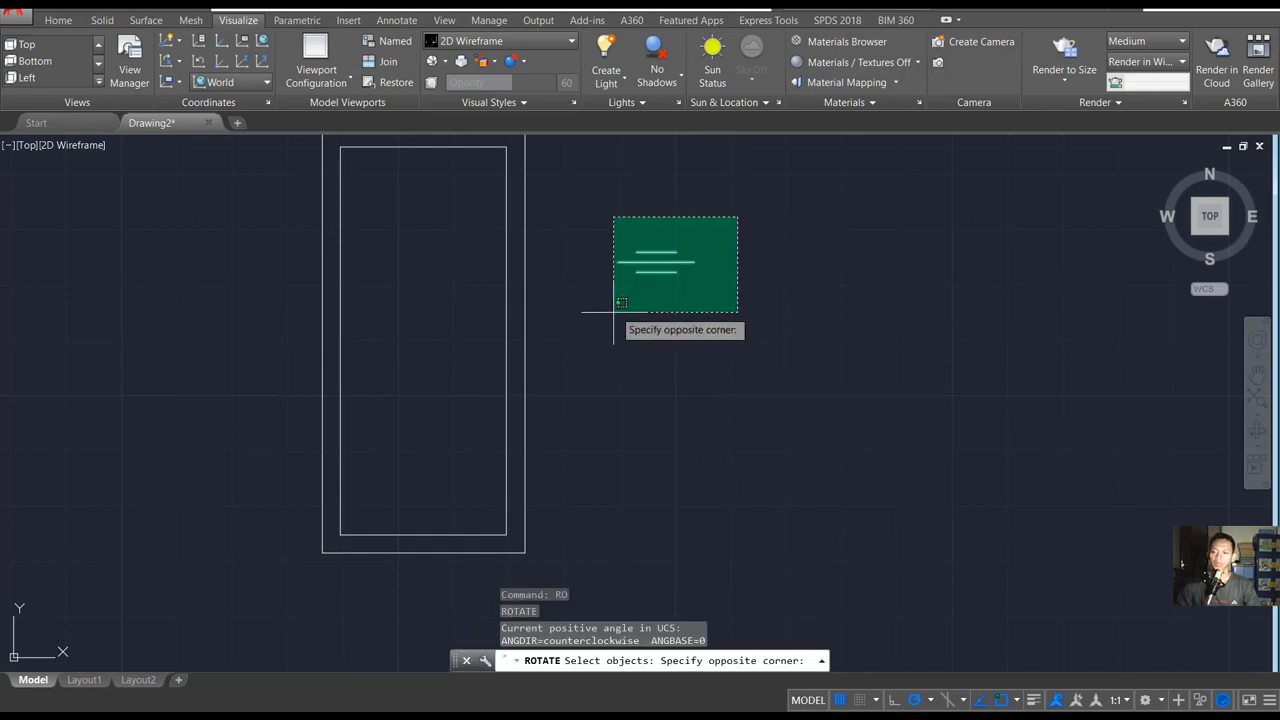
{"action": "left_click", "coordinate": [614, 314]}
{"action": "key", "text": "Return"}
{"action": "left_click", "coordinate": [655, 262]}
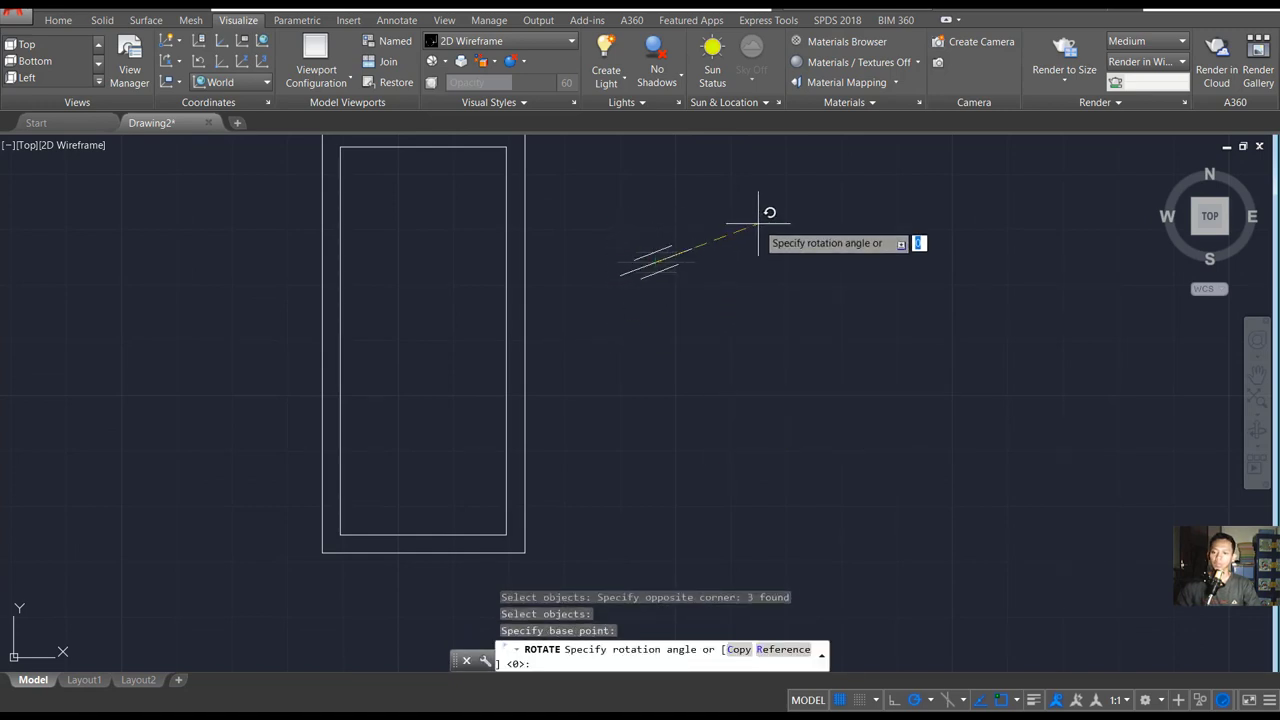
{"action": "type", "text": "45"}
{"action": "key", "text": "Return"}
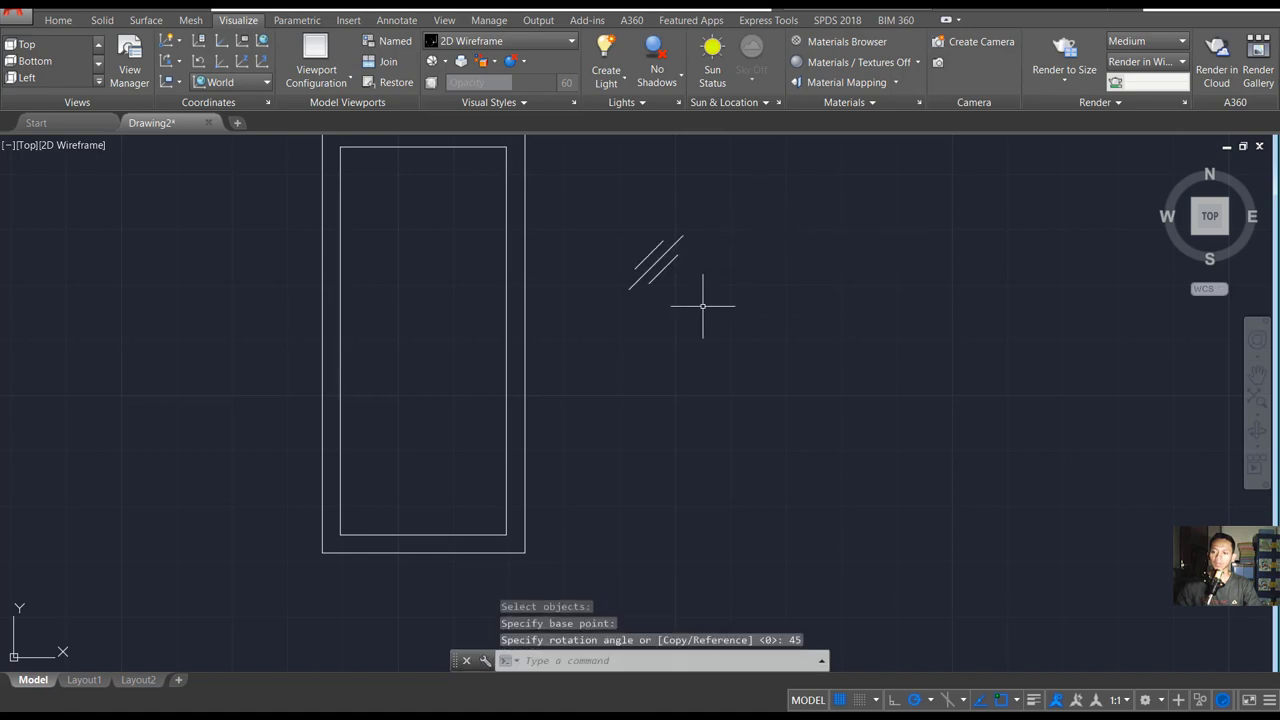
{"action": "scroll", "coordinate": [690, 315], "scroll_direction": "down", "scroll_amount": 2}
{"action": "middle_click_drag", "start_coordinate": [677, 323], "coordinate": [708, 358]}
- Move the three tilted lines to the centre of the window frame
{"action": "key", "text": "Return"}
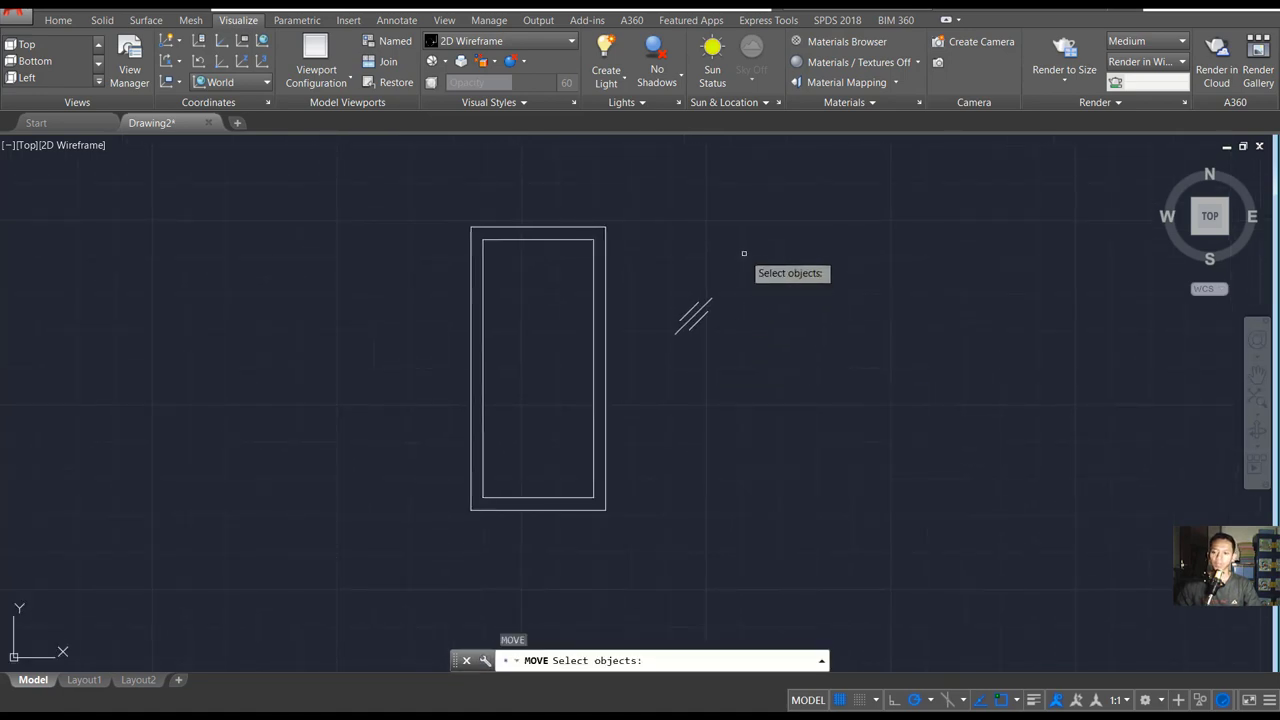
{"action": "left_click", "coordinate": [750, 252]}
{"action": "left_click", "coordinate": [660, 345]}
{"action": "key", "text": "Return"}
{"action": "left_click", "coordinate": [692, 316]}
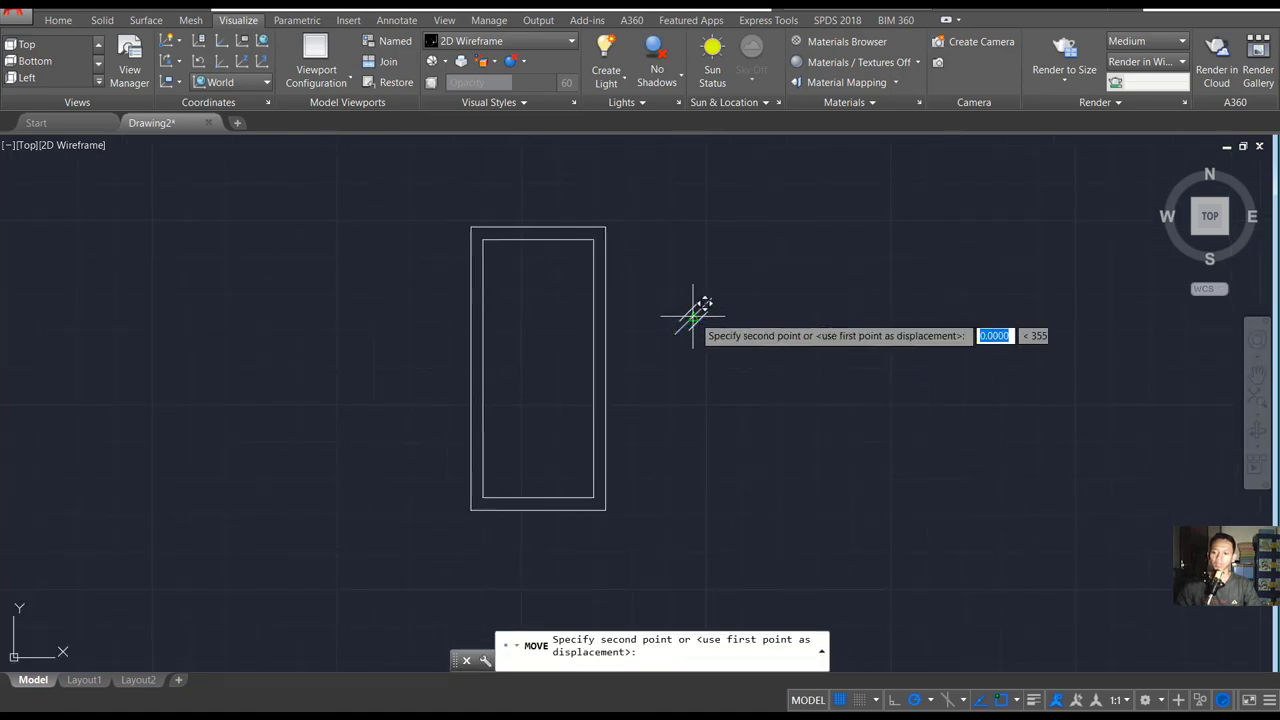
{"action": "left_click", "coordinate": [538, 368]}
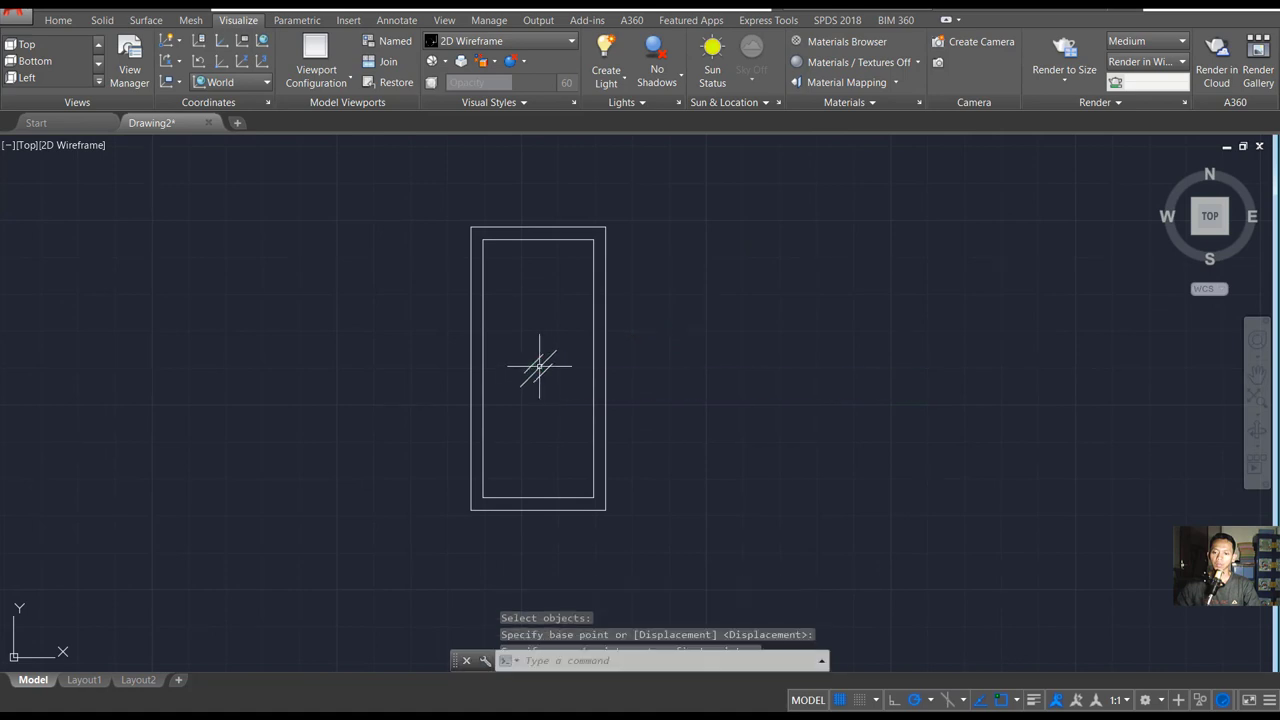
{"action": "middle_click_drag", "start_coordinate": [625, 360], "coordinate": [683, 369]}
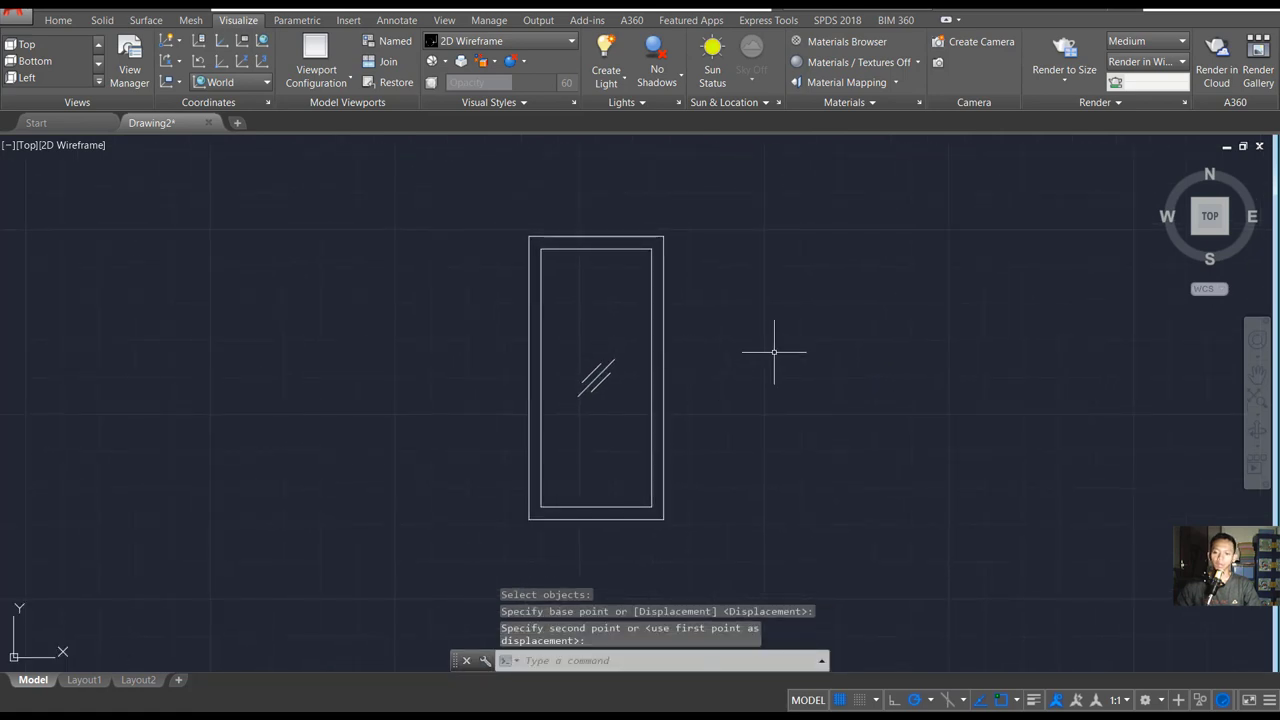
- Create block 'window' from all five objects, based at the frame's lower-left outer corner
{"action": "type", "text": "bl"}
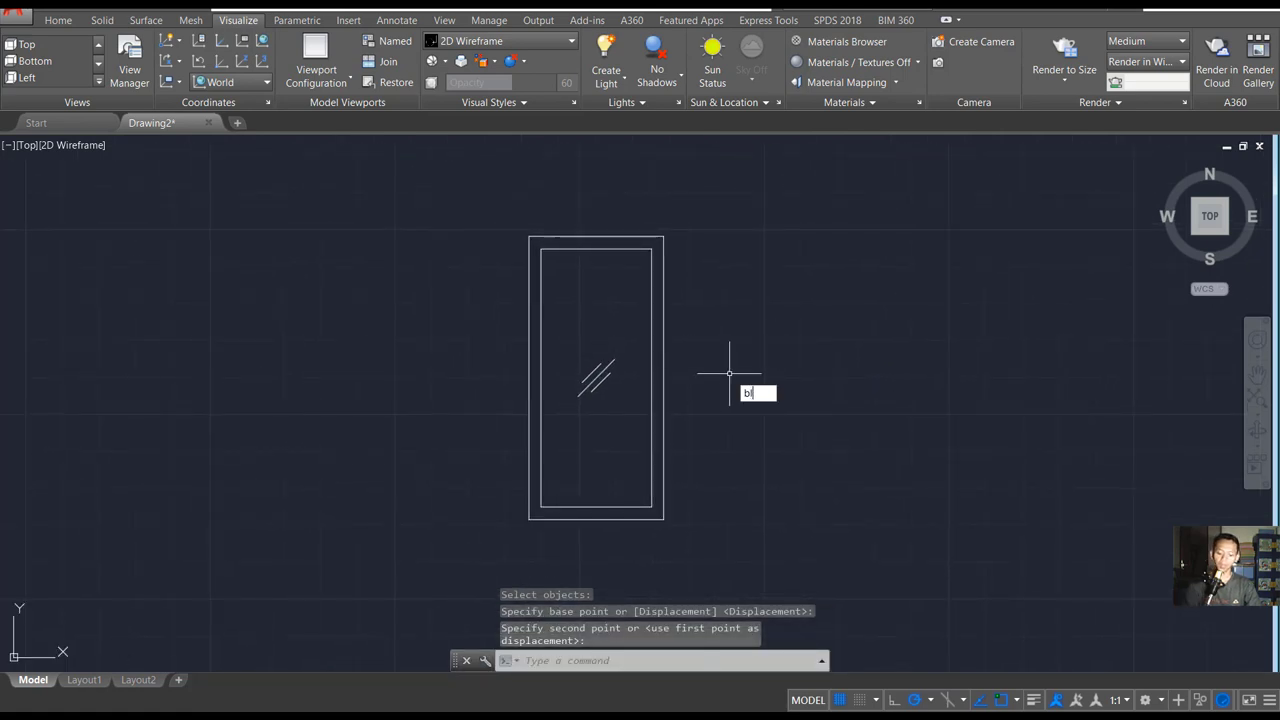
{"action": "key", "text": "Return"}
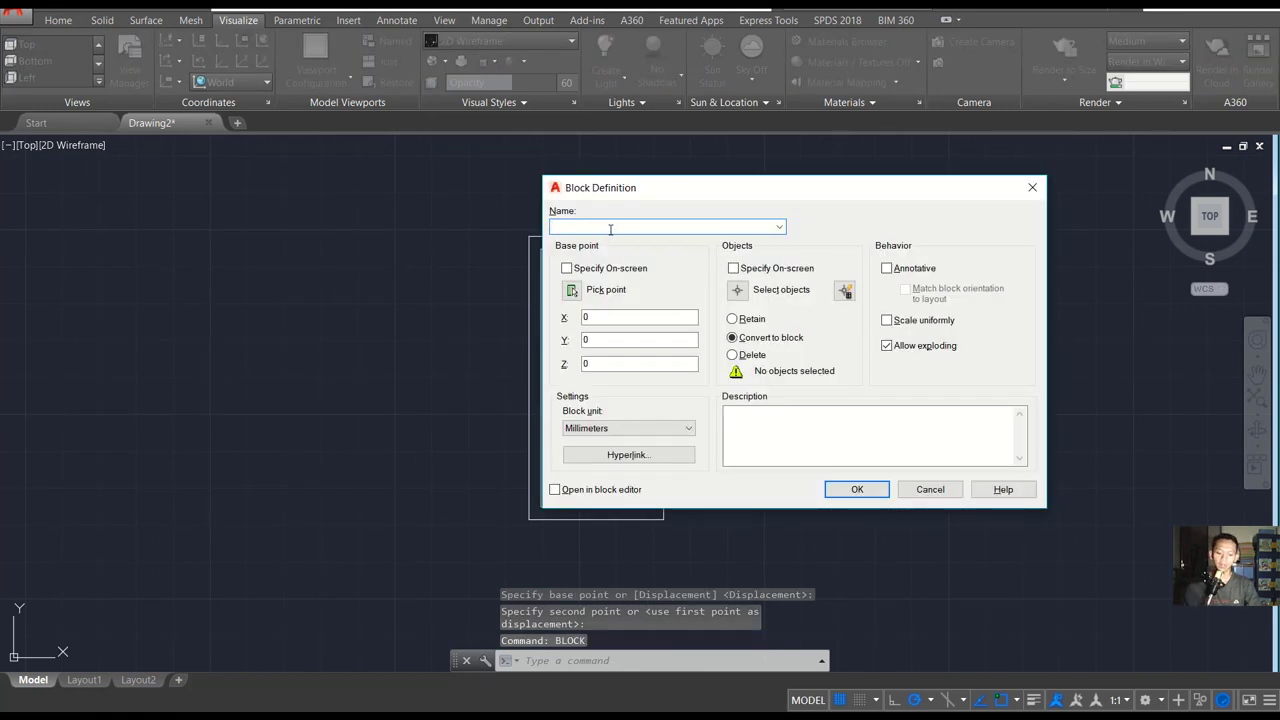
{"action": "type", "text": "wndow"}
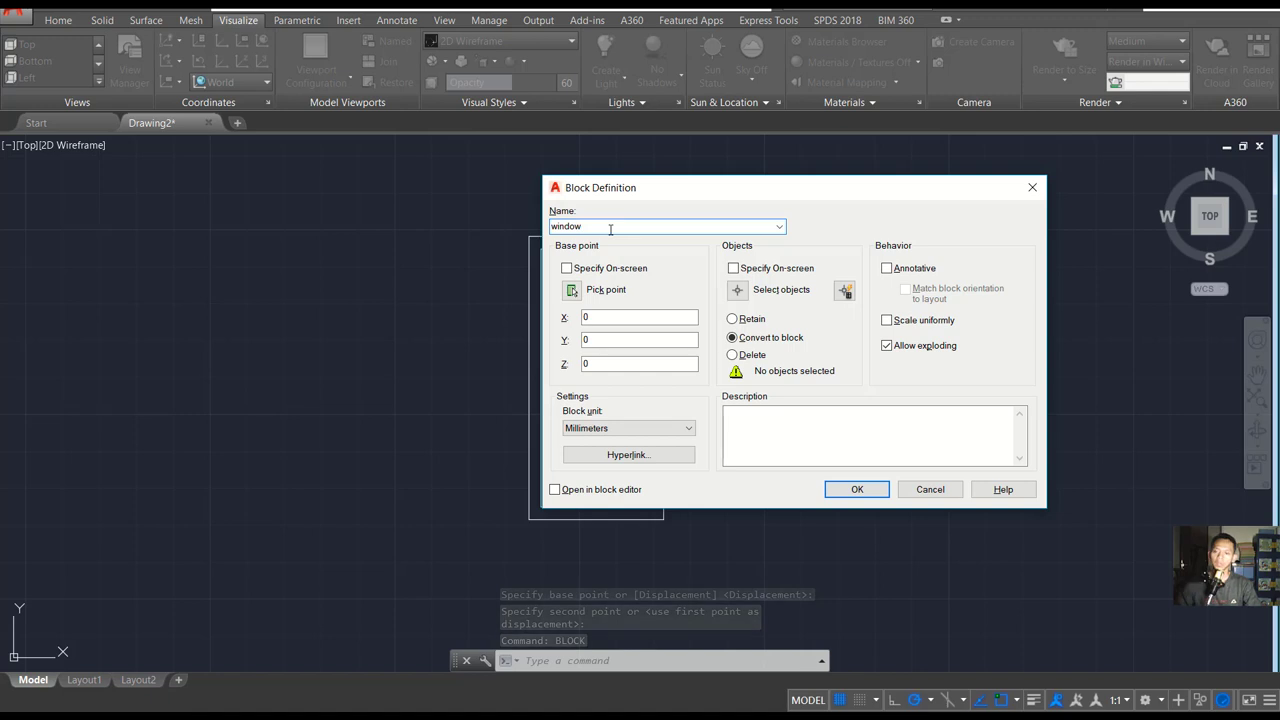
{"action": "left_click", "coordinate": [575, 289]}
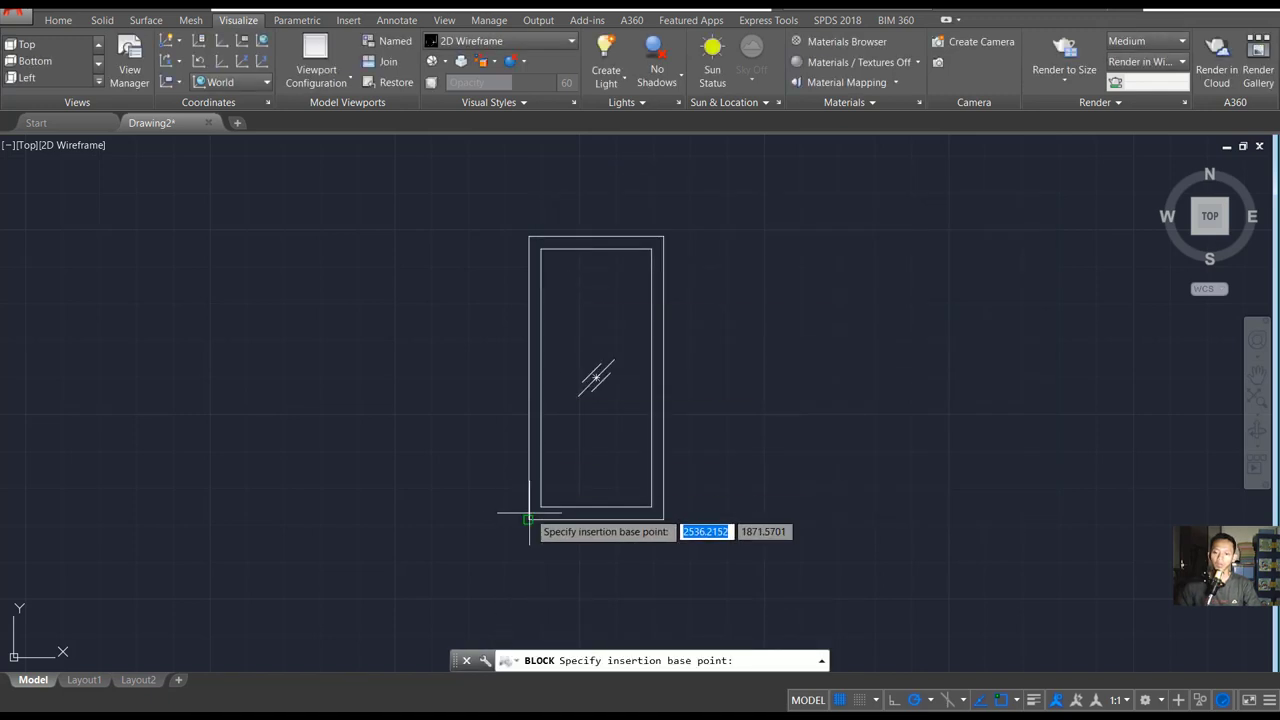
{"action": "left_click", "coordinate": [529, 519]}
{"action": "left_click", "coordinate": [737, 290]}
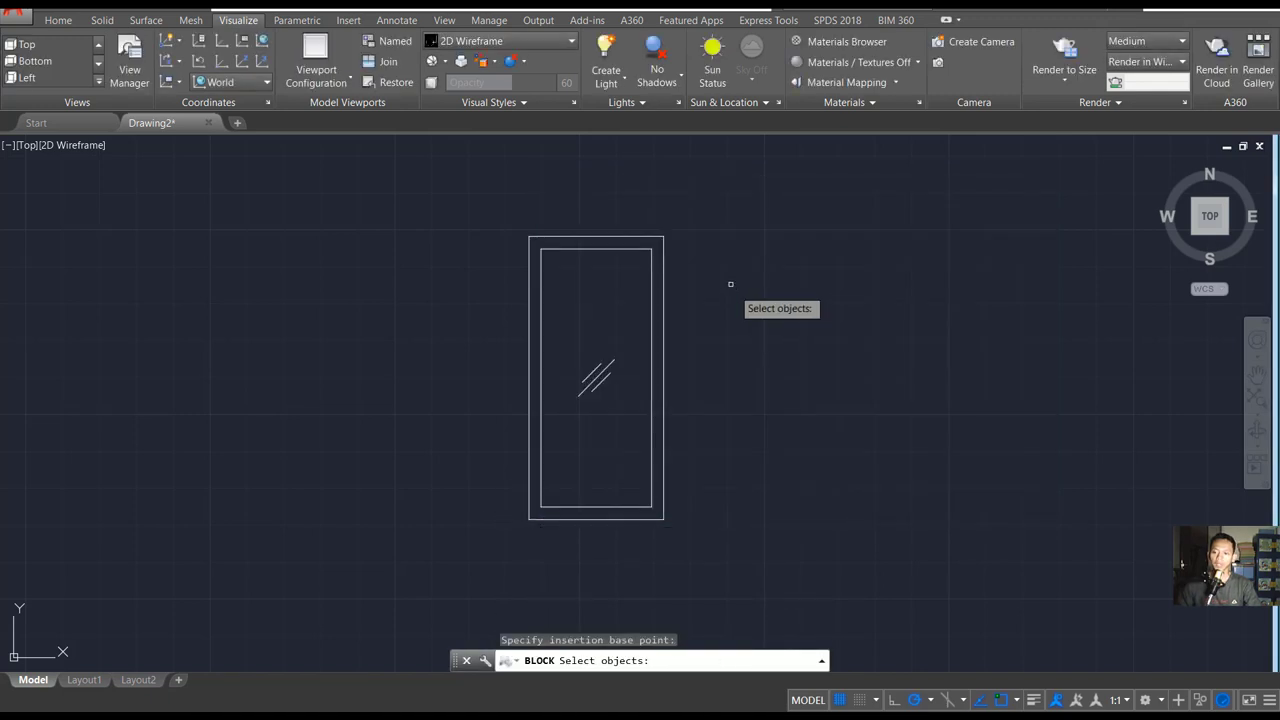
{"action": "left_click", "coordinate": [714, 220]}
{"action": "left_click", "coordinate": [466, 549]}
{"action": "key", "text": "Return"}
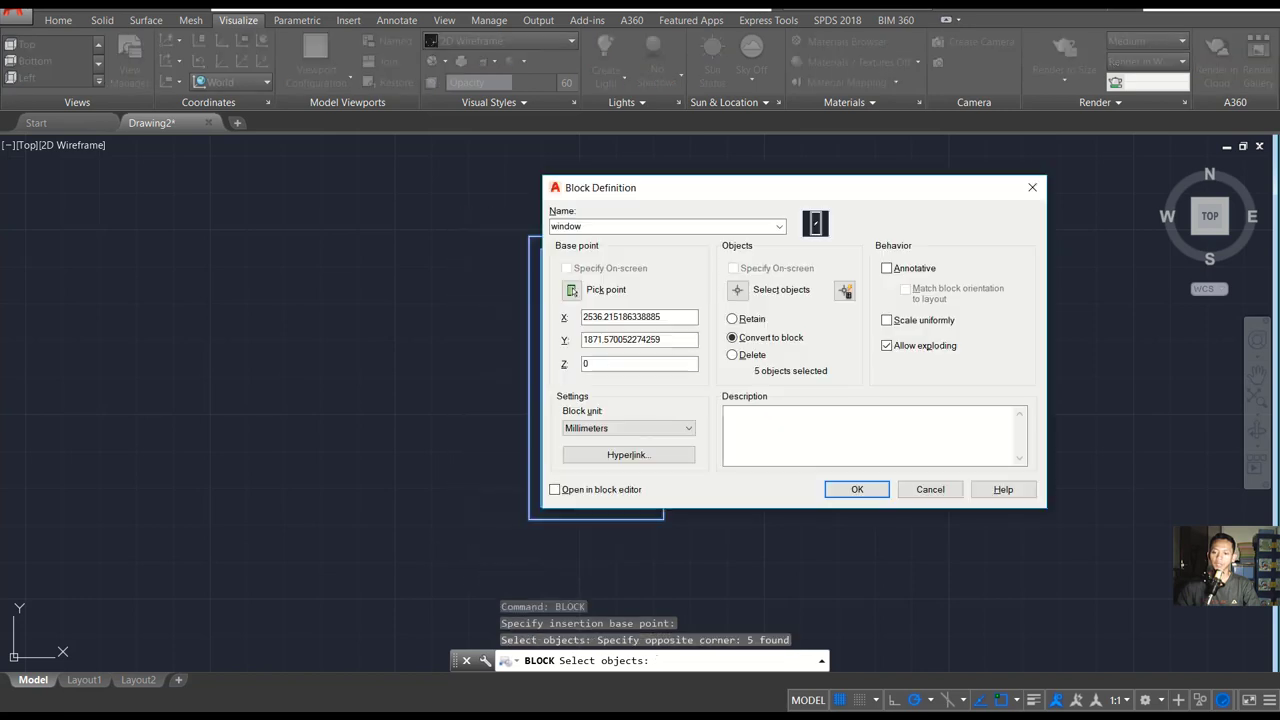
{"action": "left_click", "coordinate": [848, 490]}
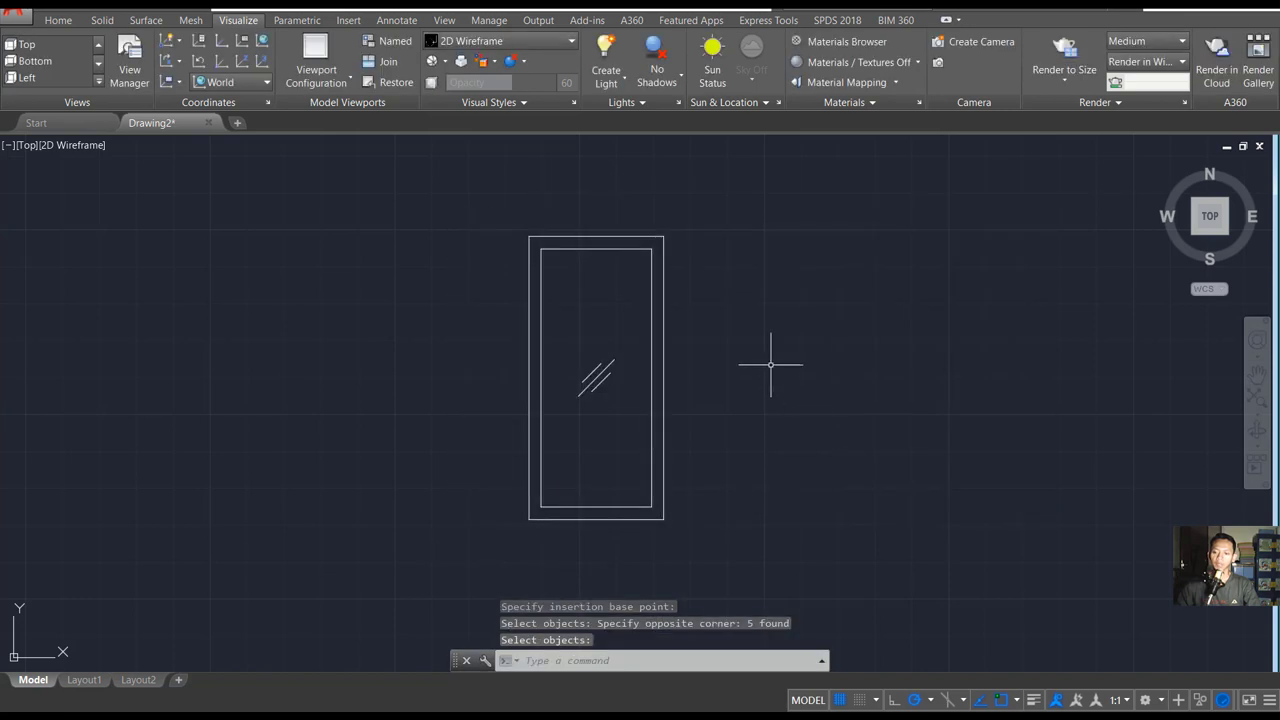
{"action": "middle_click_drag", "start_coordinate": [771, 363], "coordinate": [728, 370]}
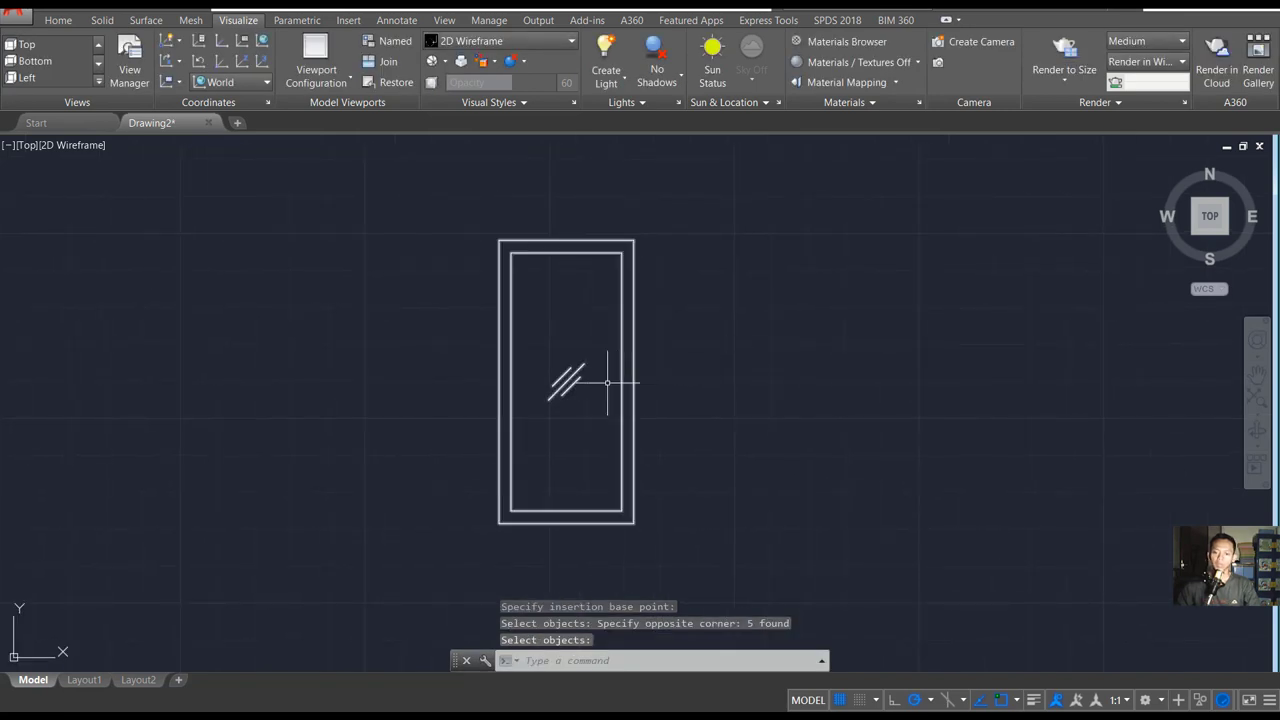
- Open the window block in the Block Editor
{"action": "double_click", "coordinate": [571, 378]}
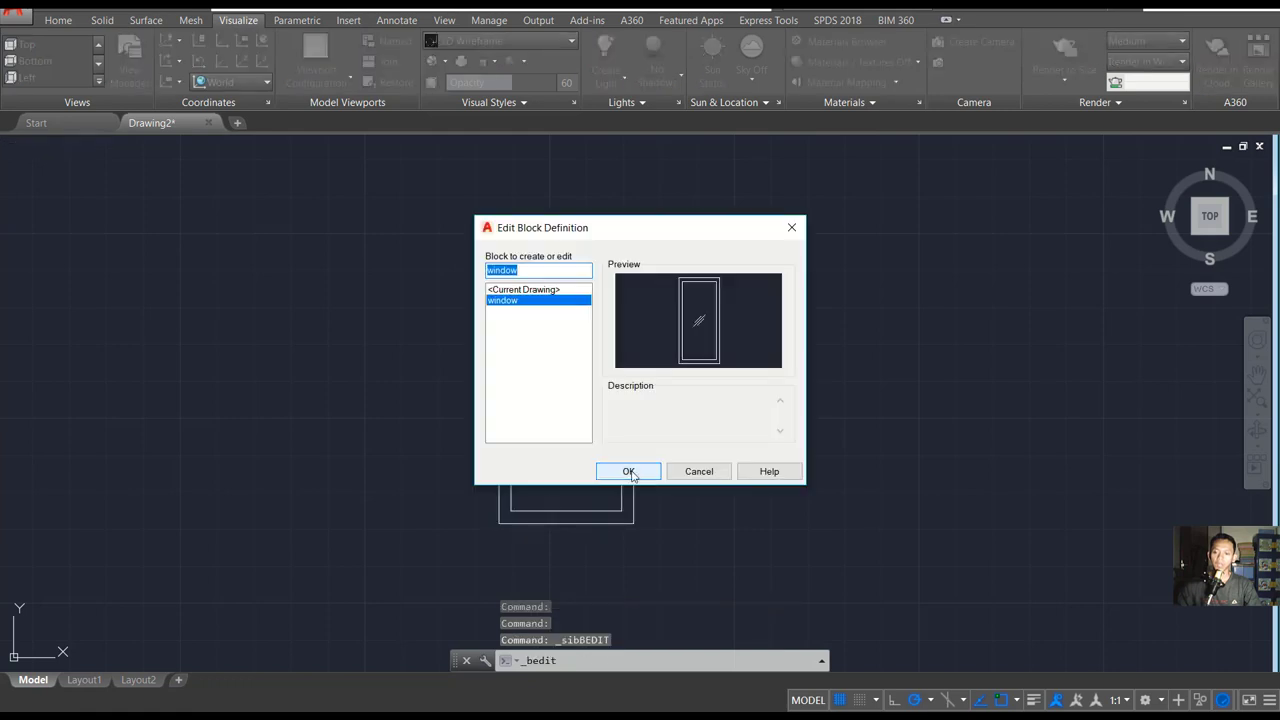
{"action": "left_click", "coordinate": [628, 471]}
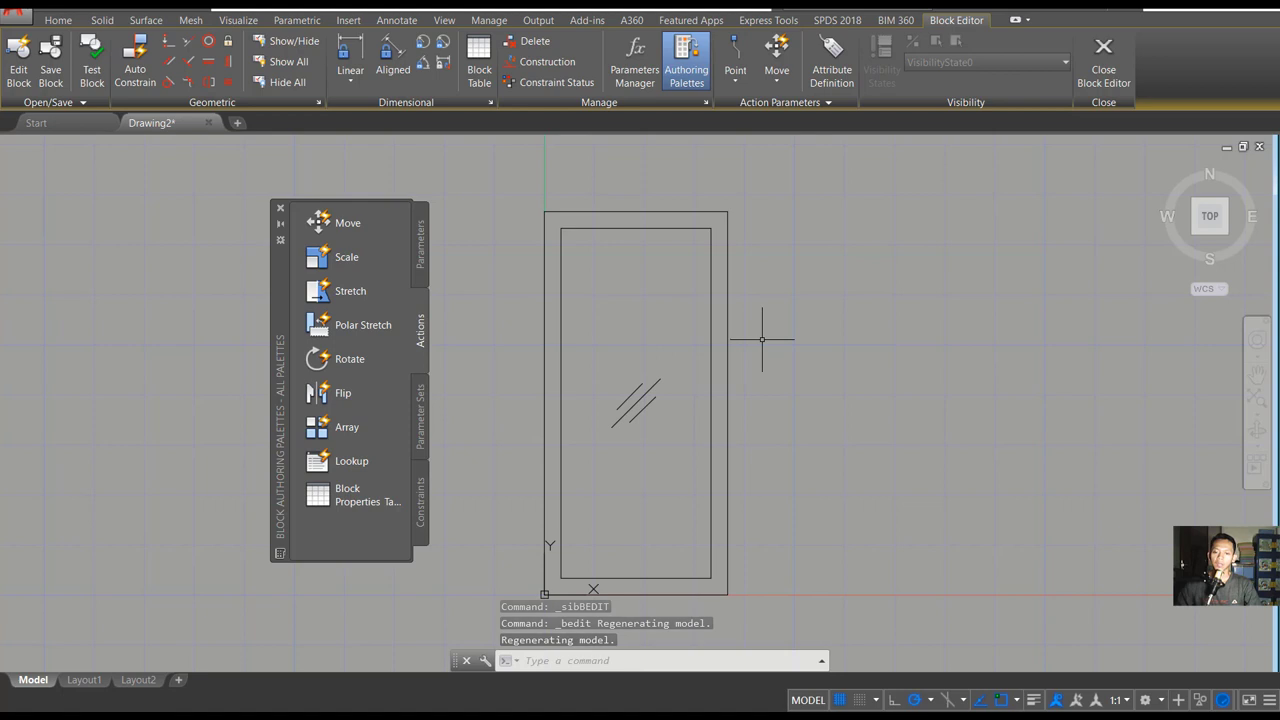
{"action": "middle_click_drag", "start_coordinate": [759, 352], "coordinate": [761, 334]}
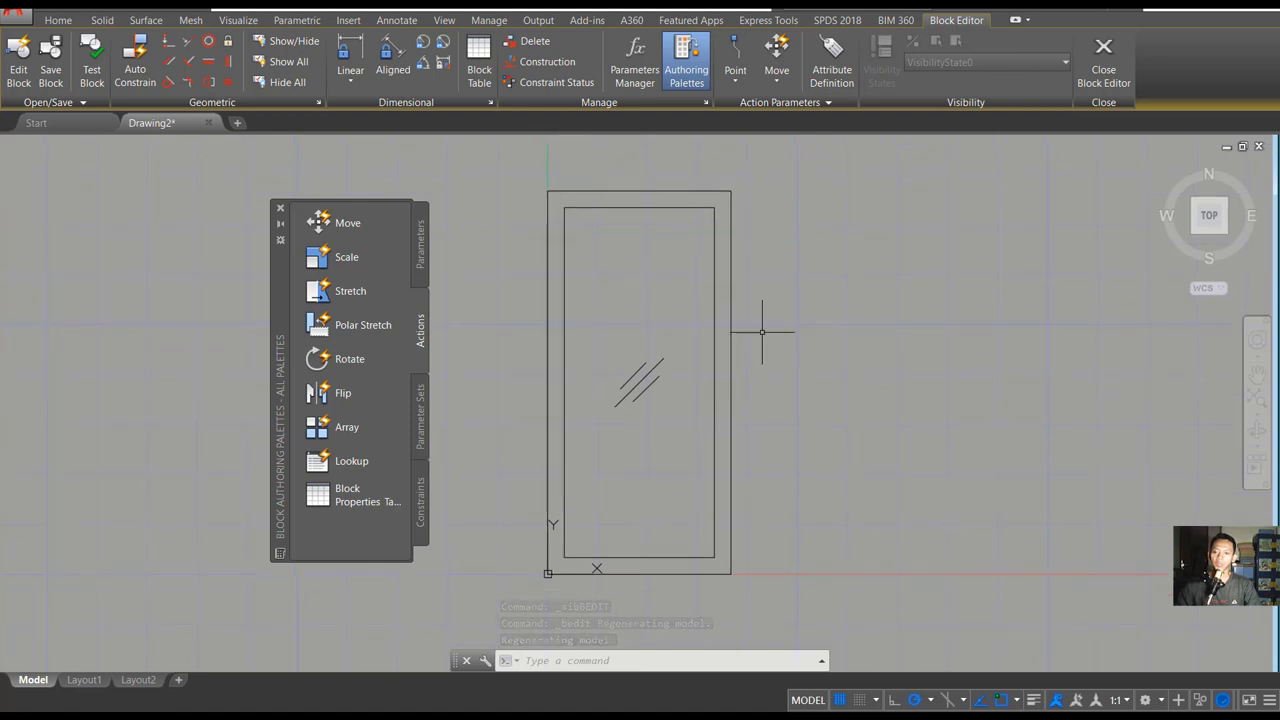
{"action": "scroll", "coordinate": [738, 349], "scroll_direction": "down", "scroll_amount": 3}
{"action": "scroll", "coordinate": [743, 350], "scroll_direction": "down", "scroll_amount": 1}
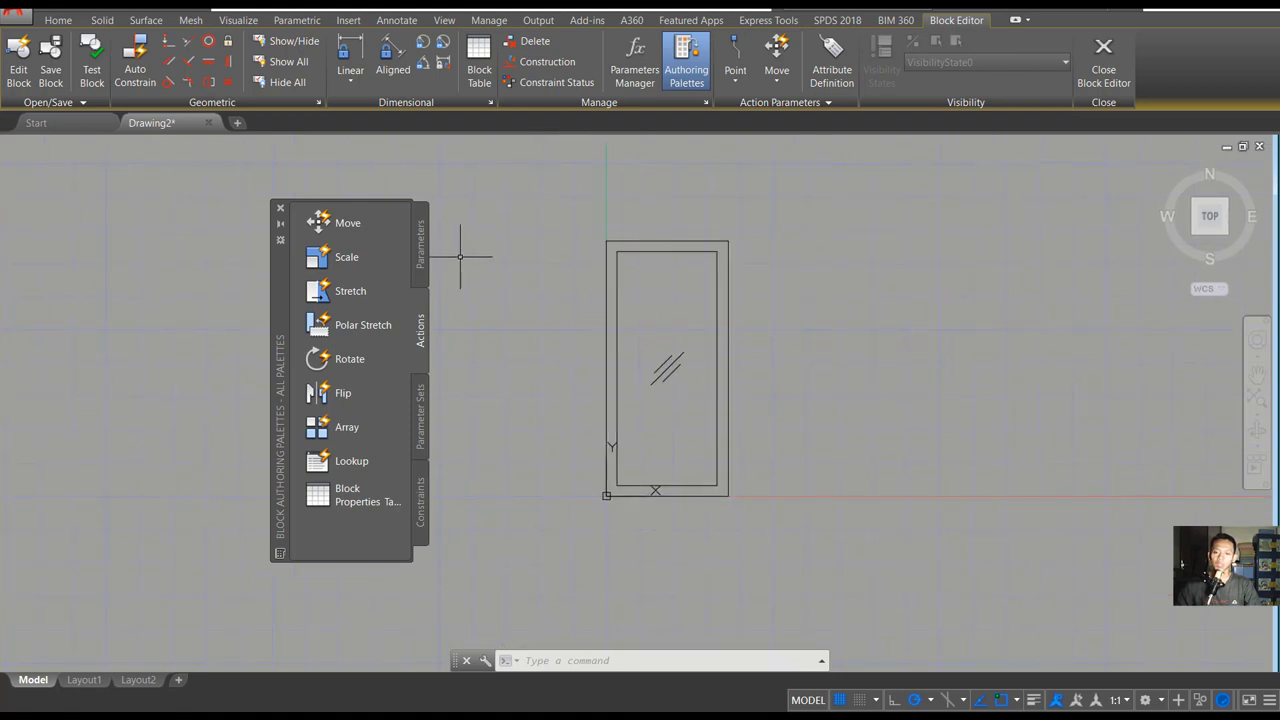
- Add linear parameter Distance1 from the top edge to the bottom edge, labelled on the right
{"action": "left_click", "coordinate": [422, 243]}
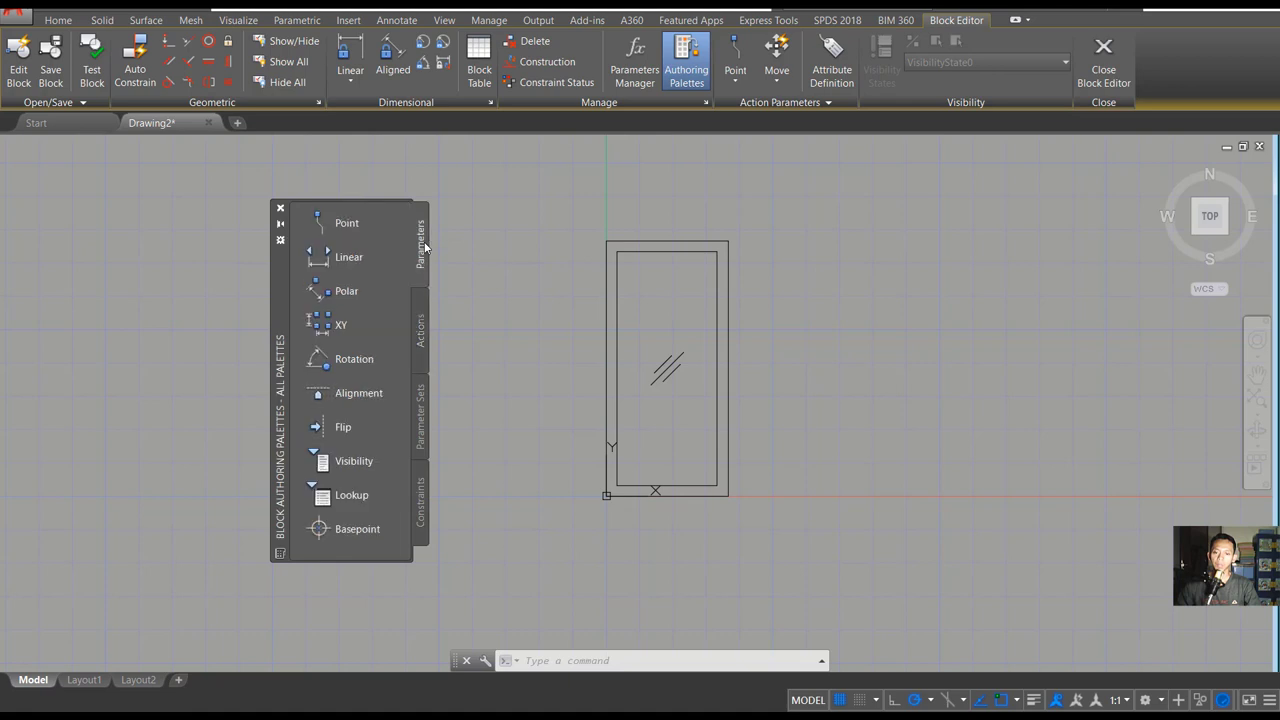
{"action": "left_click", "coordinate": [340, 257]}
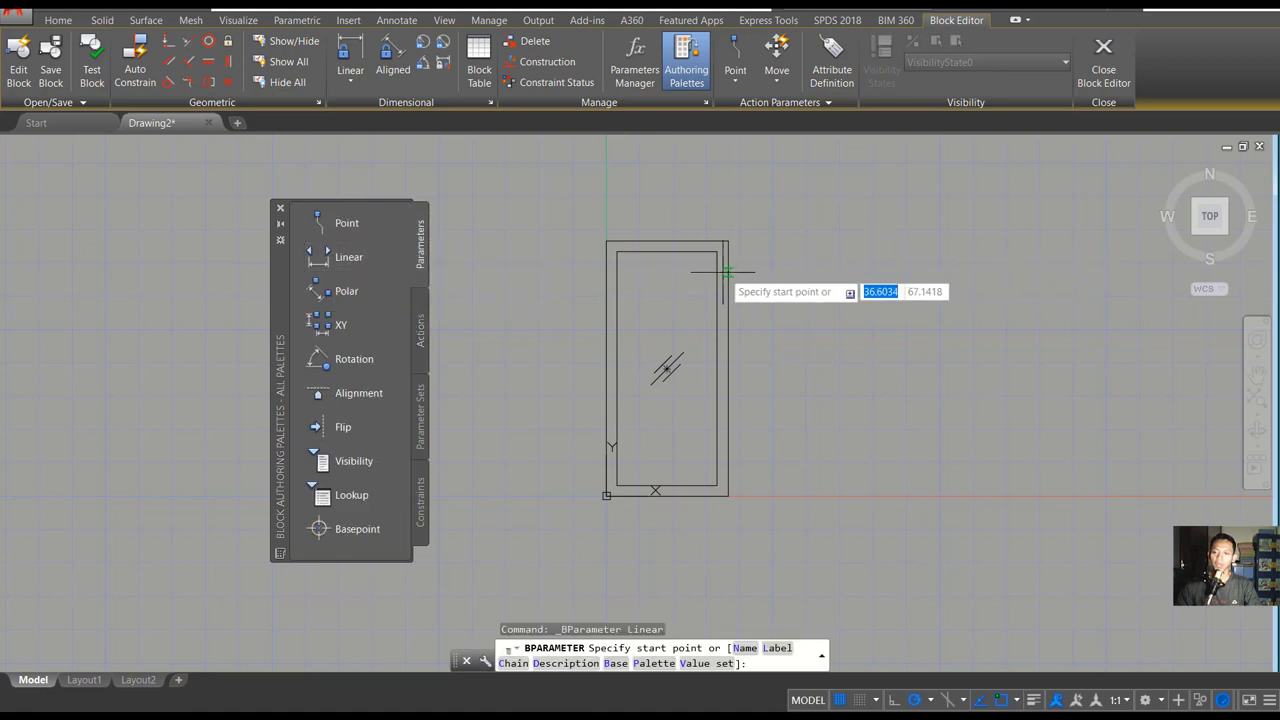
{"action": "left_click", "coordinate": [667, 241]}
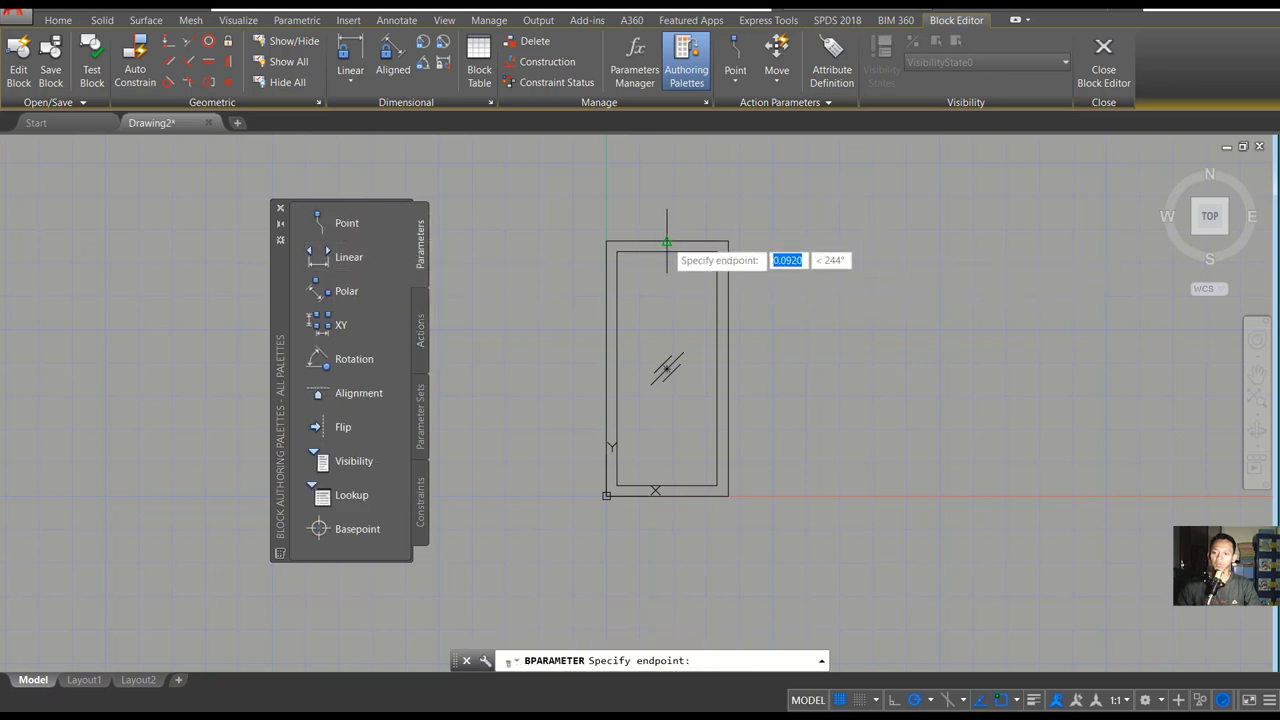
{"action": "left_click", "coordinate": [667, 497]}
{"action": "left_click", "coordinate": [779, 464]}
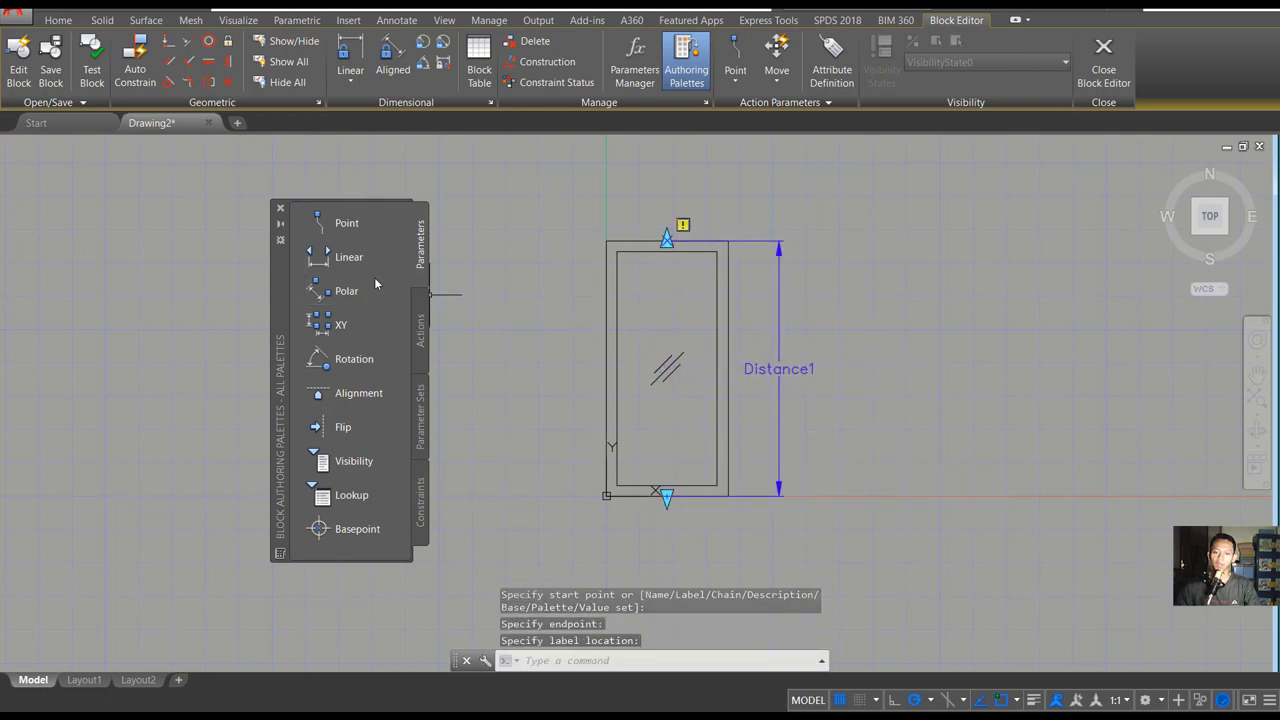
- Add linear parameter Distance2 from the right edge to the left edge, labelled below
{"action": "left_click", "coordinate": [340, 257]}
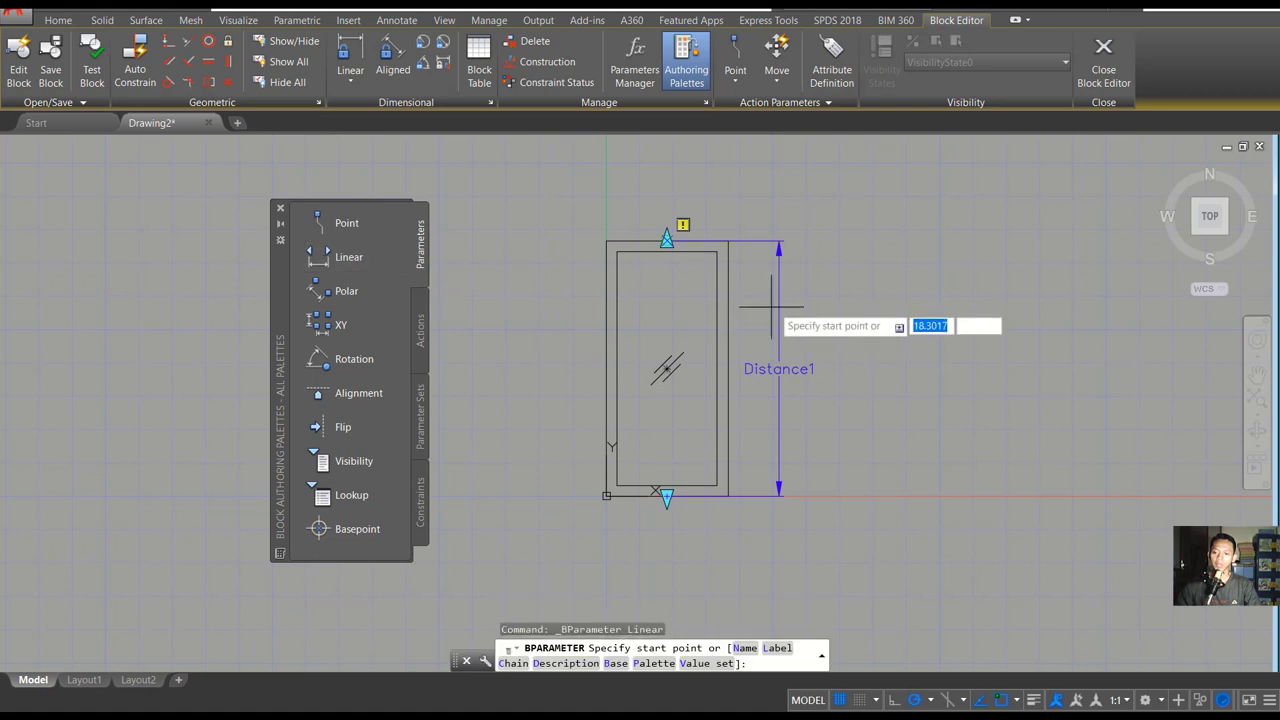
{"action": "left_click", "coordinate": [728, 369]}
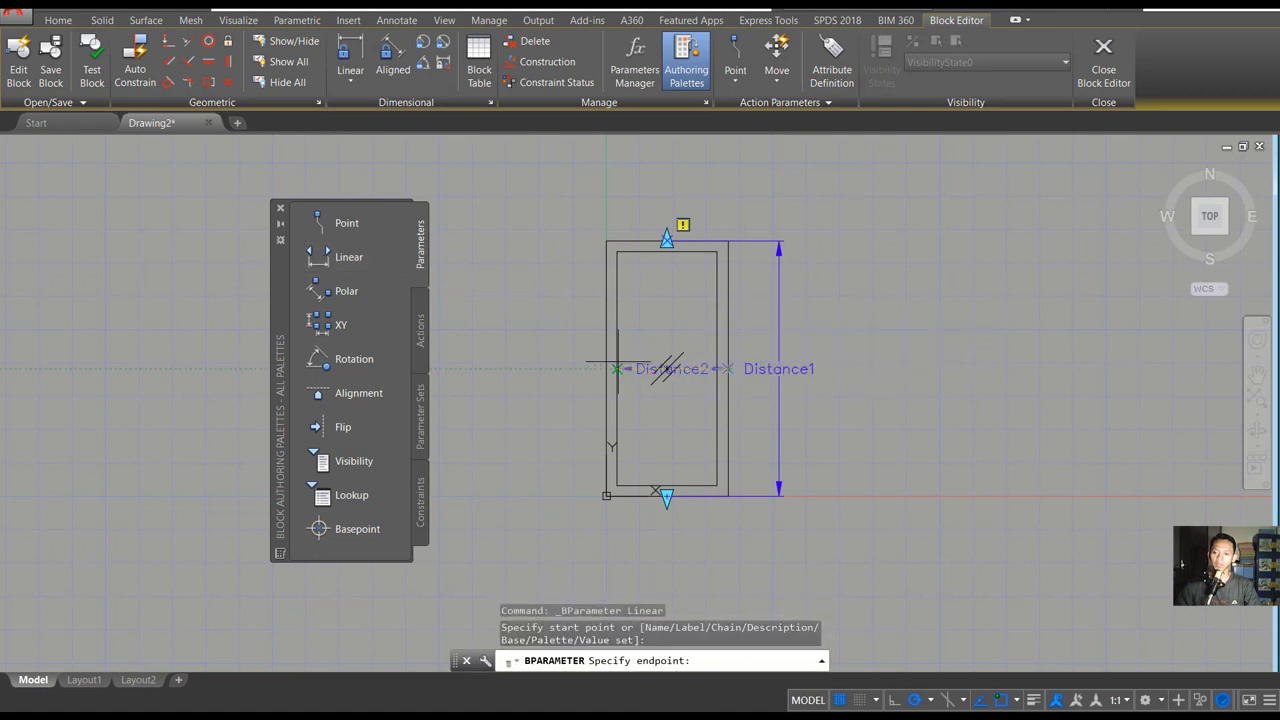
{"action": "left_click", "coordinate": [606, 369]}
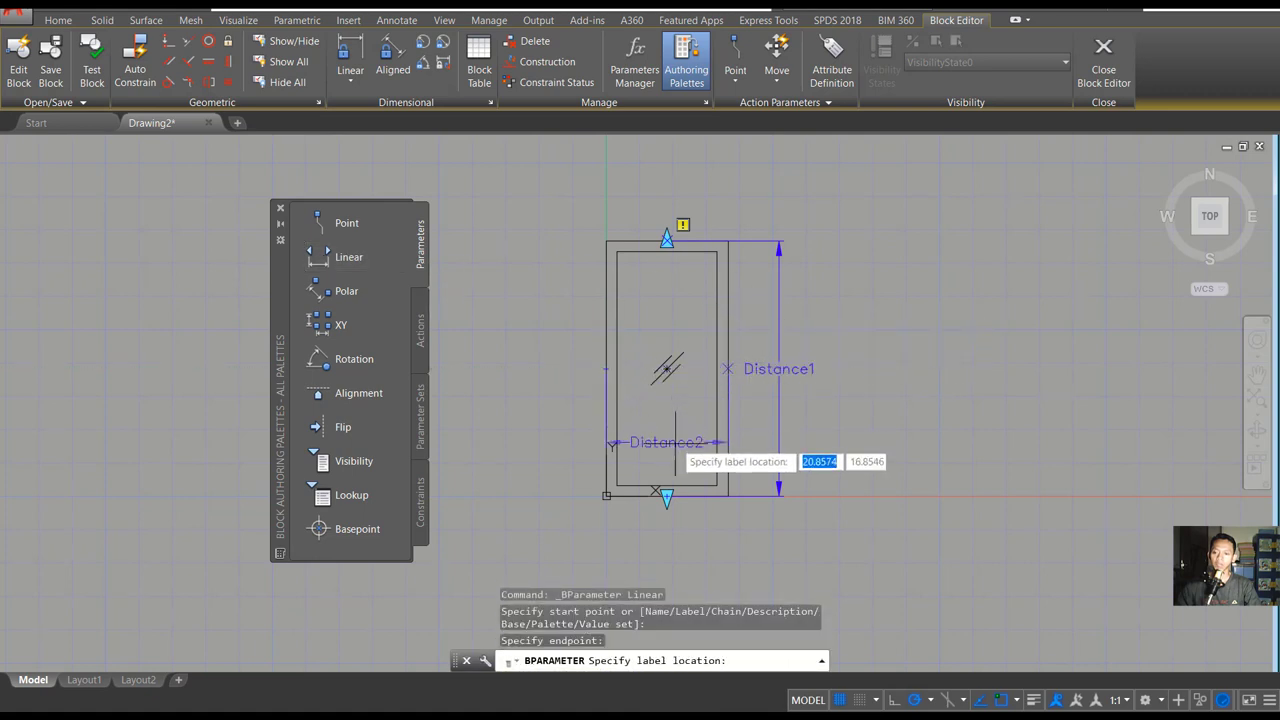
{"action": "left_click", "coordinate": [682, 533]}
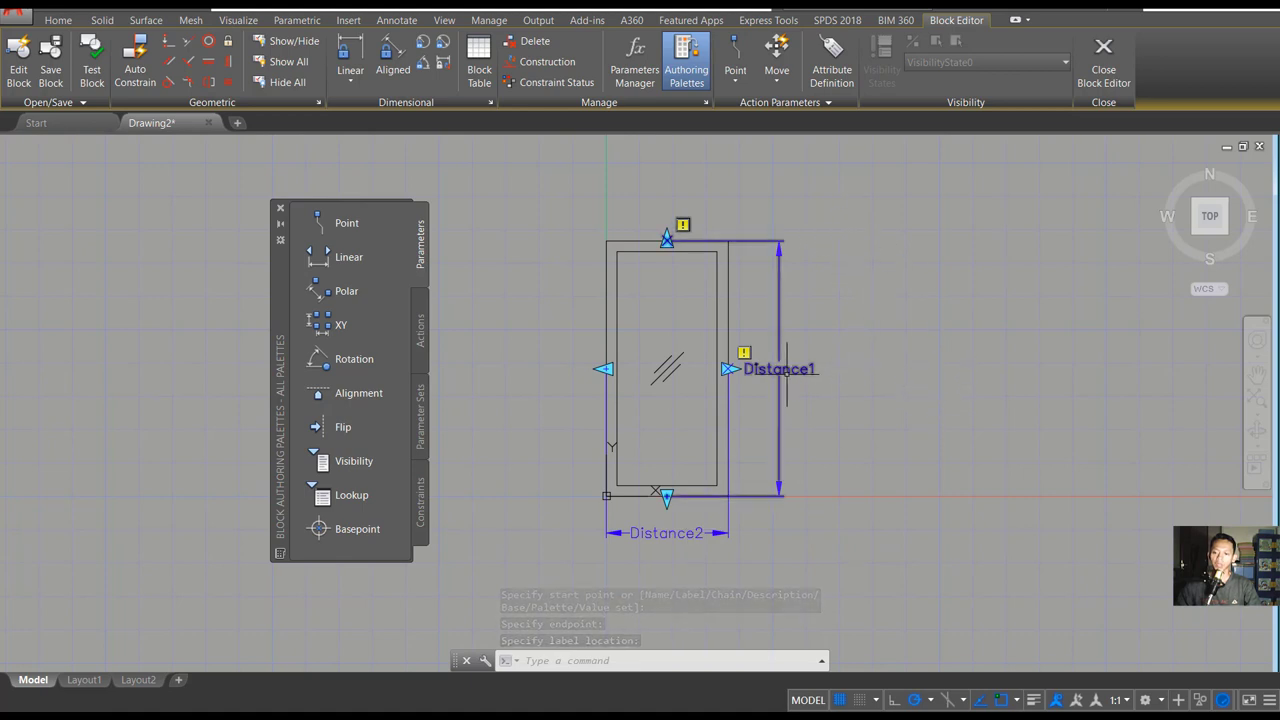
- Attach a Stretch action to Distance1's top grip, framing the top edge and both rectangles
{"action": "left_click", "coordinate": [421, 328]}
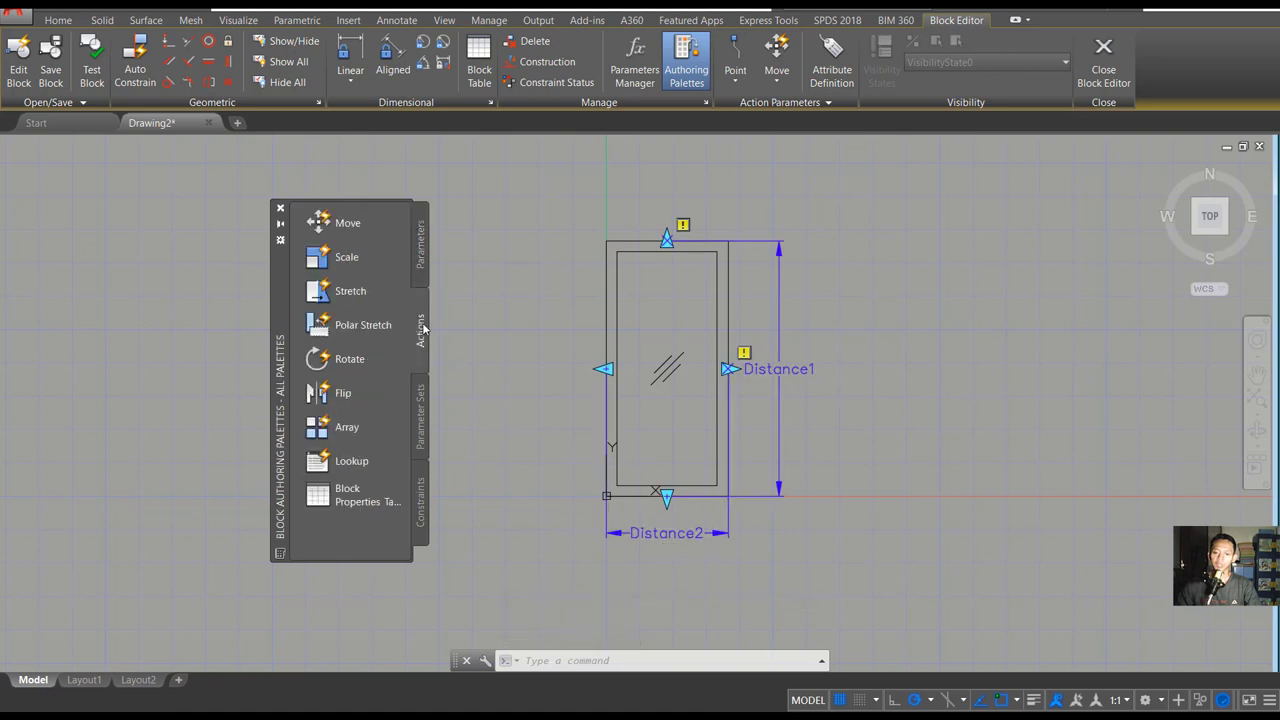
{"action": "left_click", "coordinate": [368, 300]}
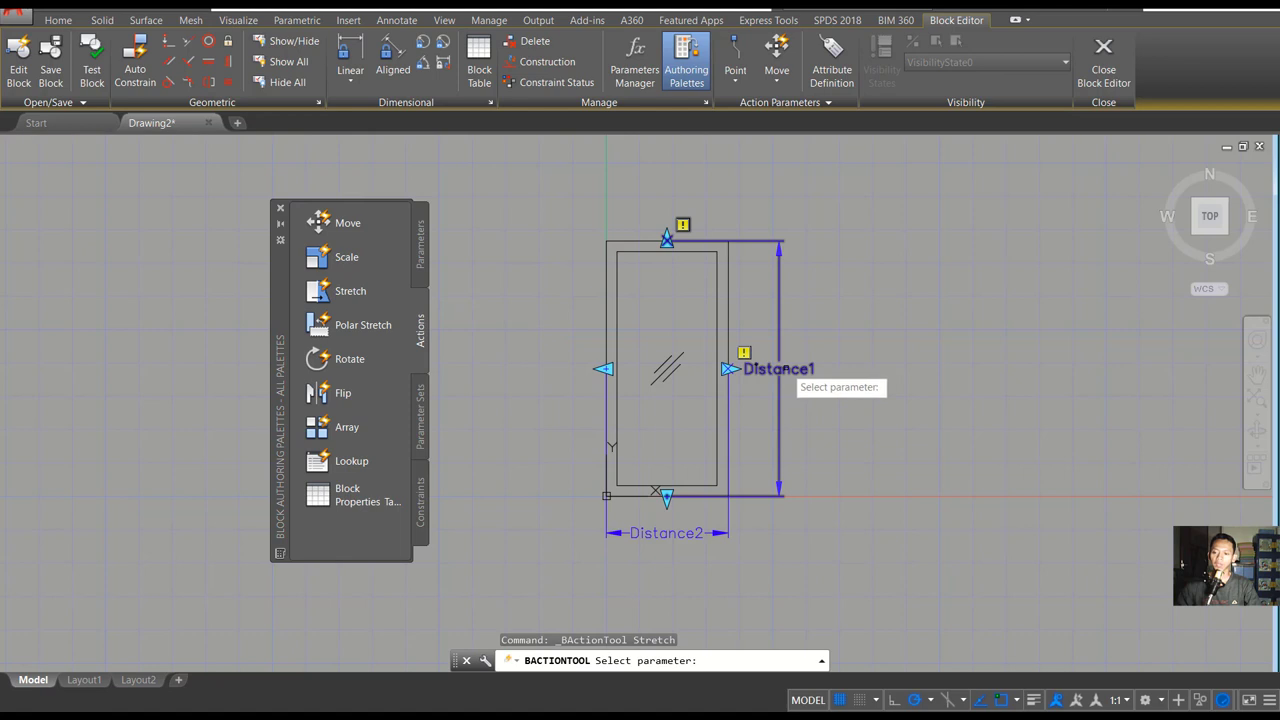
{"action": "left_click", "coordinate": [780, 368]}
{"action": "left_click", "coordinate": [667, 240]}
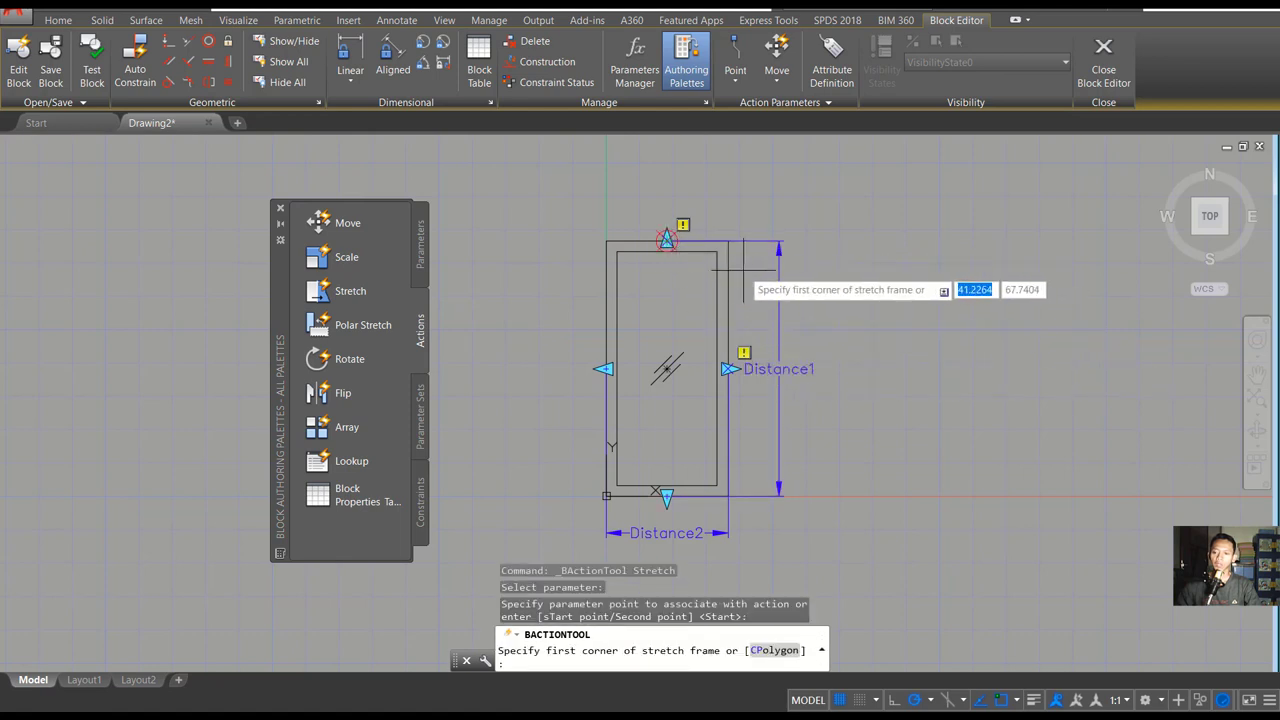
{"action": "left_click", "coordinate": [755, 228]}
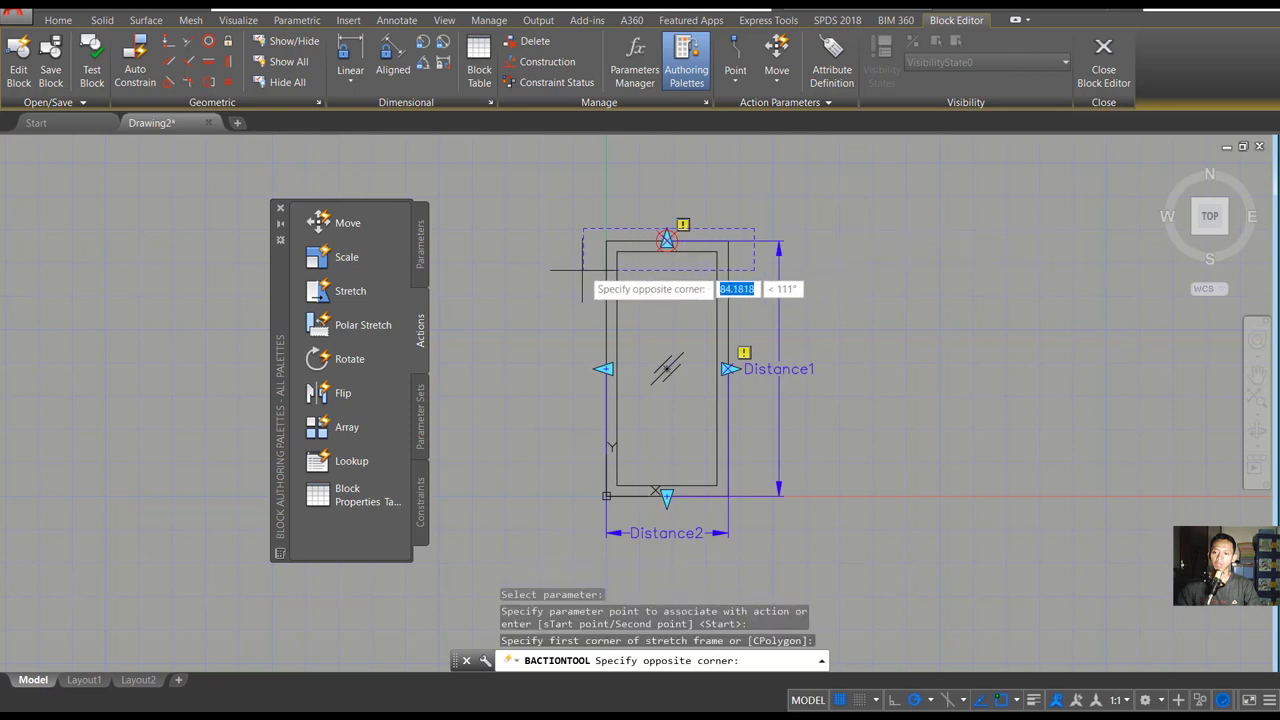
{"action": "left_click", "coordinate": [575, 300]}
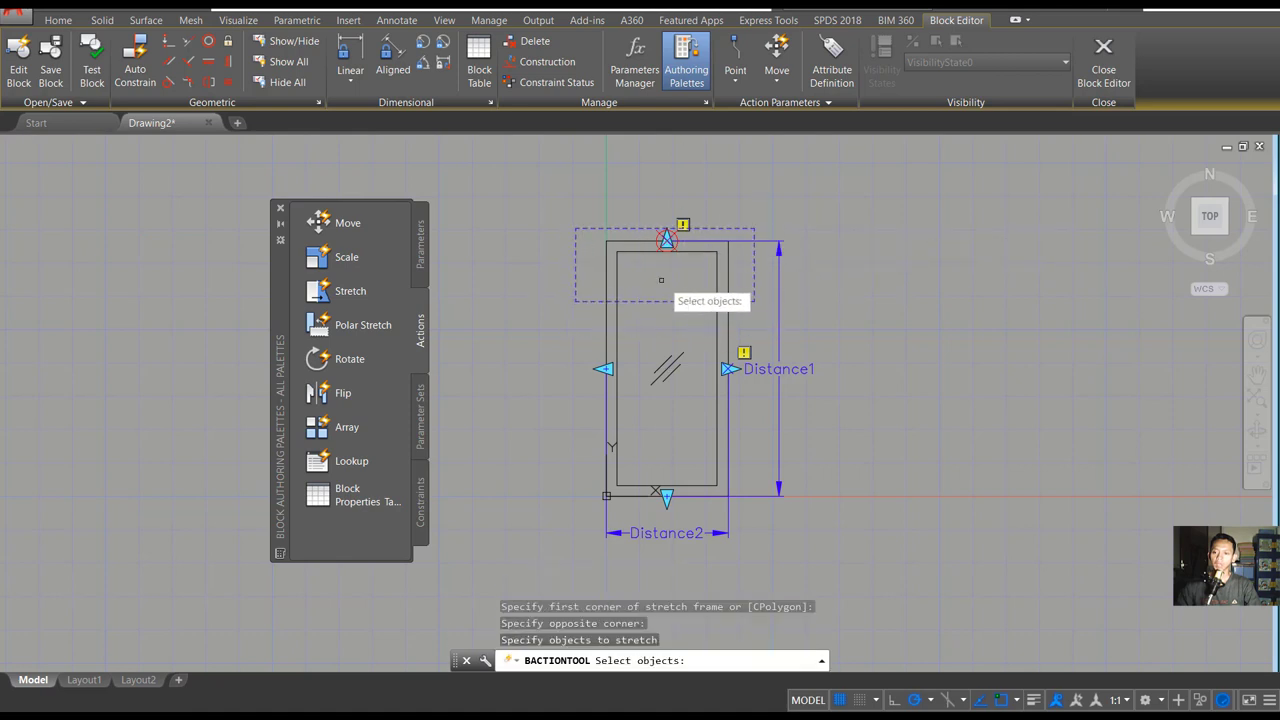
{"action": "left_click", "coordinate": [626, 266]}
{"action": "left_click", "coordinate": [608, 246]}
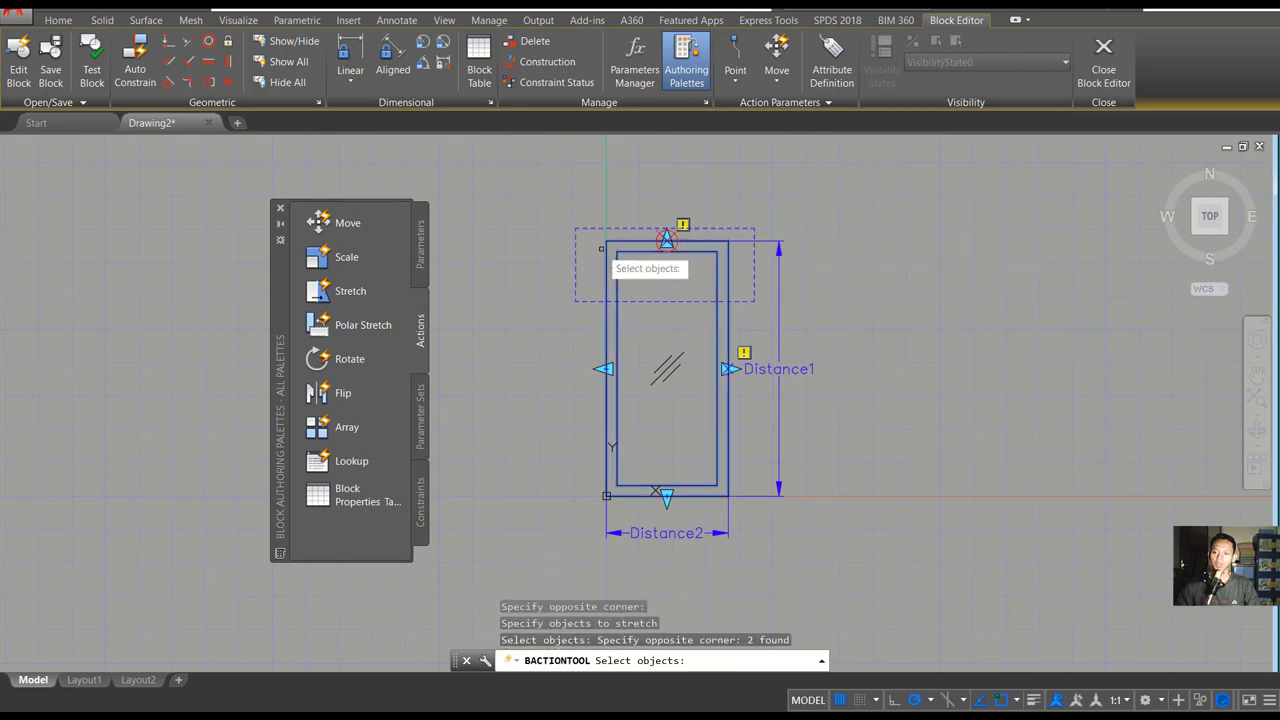
- Add a Stretch action on Distance2's right grip covering both rectangles' right edges
{"action": "key", "text": "Return"}
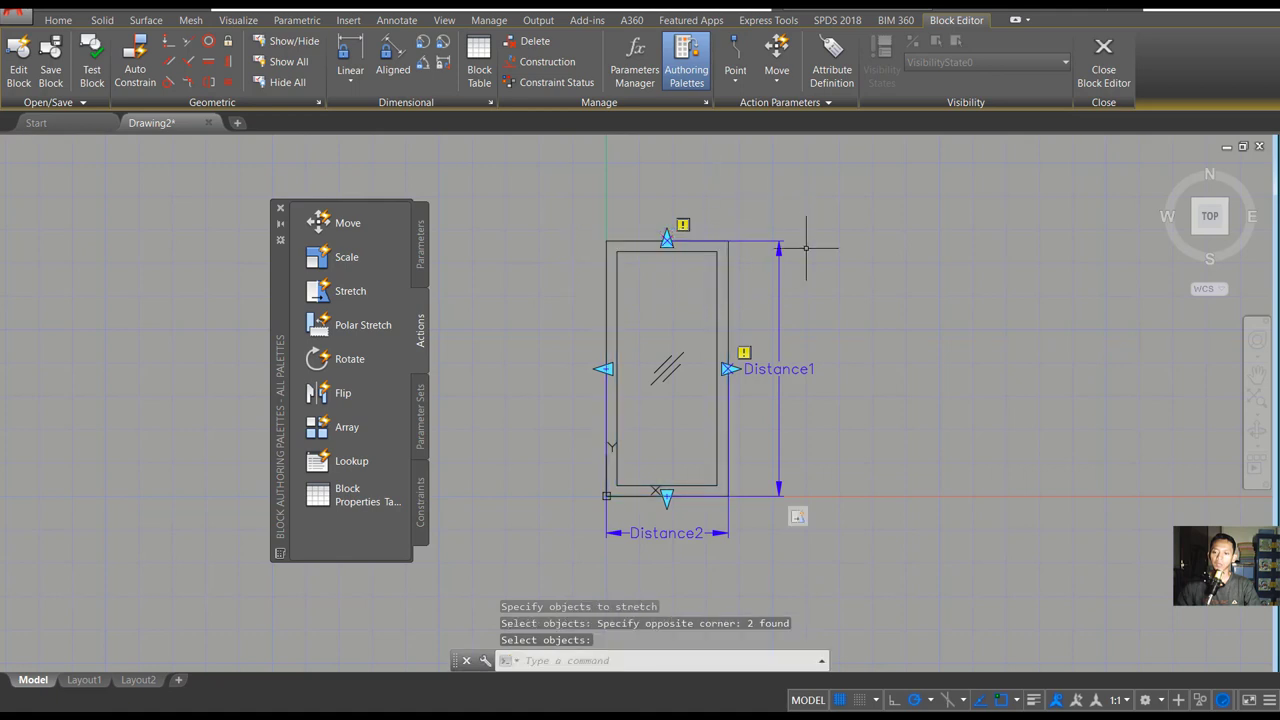
{"action": "left_click", "coordinate": [336, 292]}
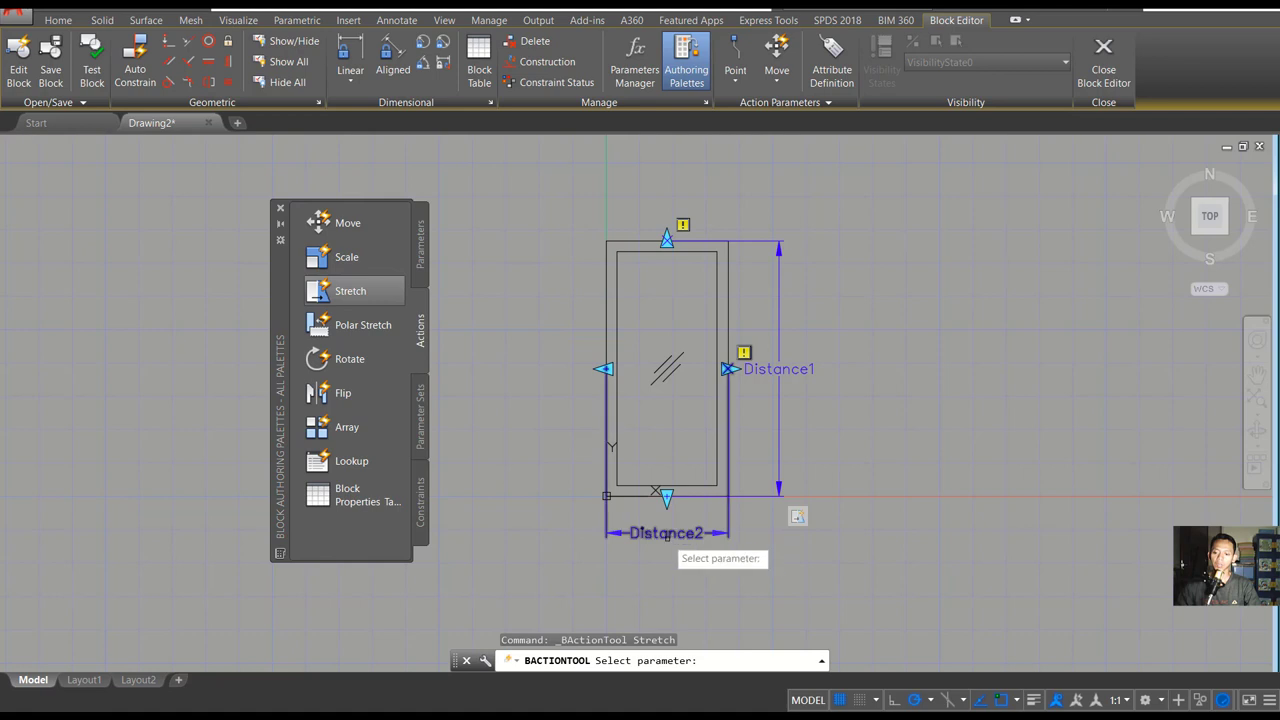
{"action": "left_click", "coordinate": [668, 545]}
{"action": "left_click", "coordinate": [731, 369]}
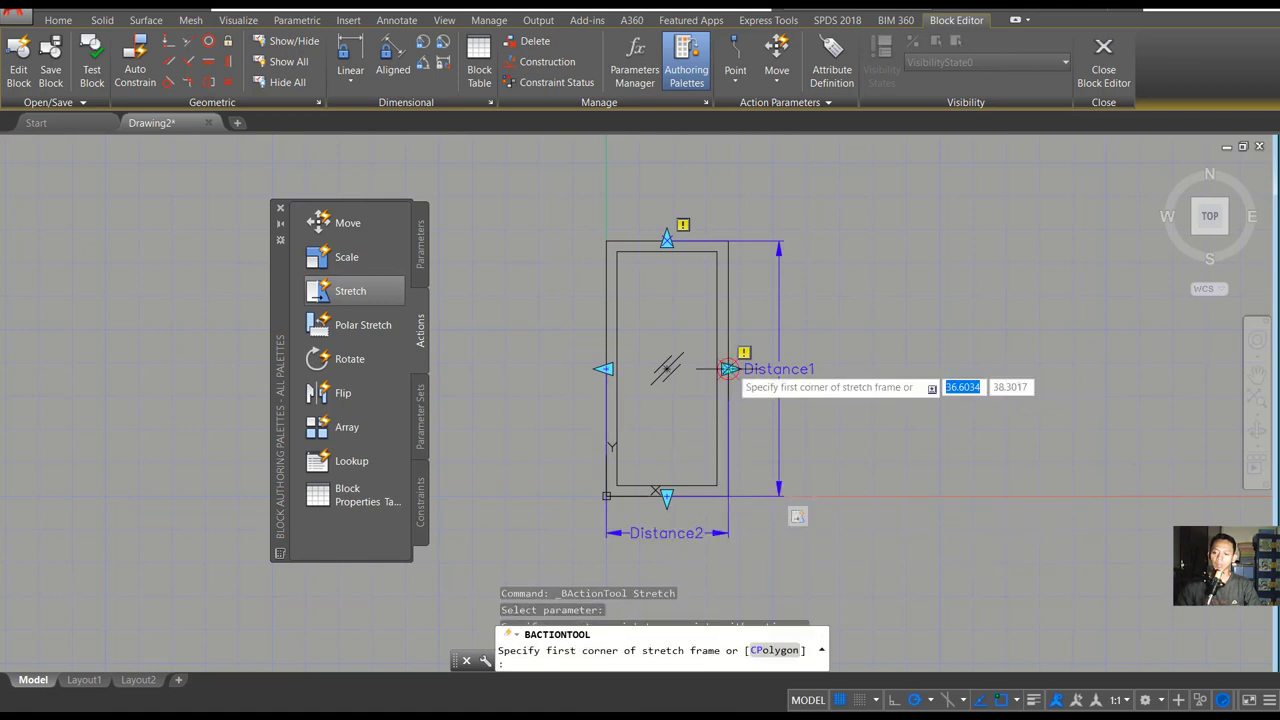
{"action": "left_click", "coordinate": [750, 226]}
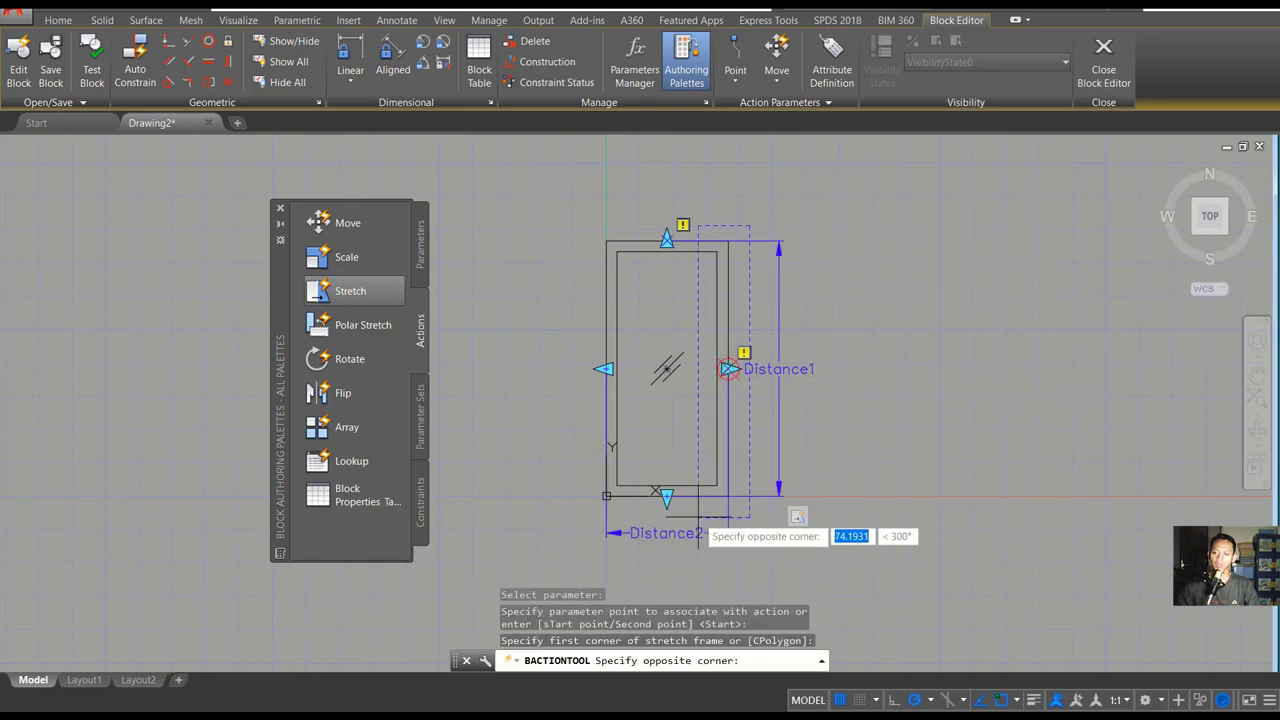
{"action": "left_click", "coordinate": [681, 510]}
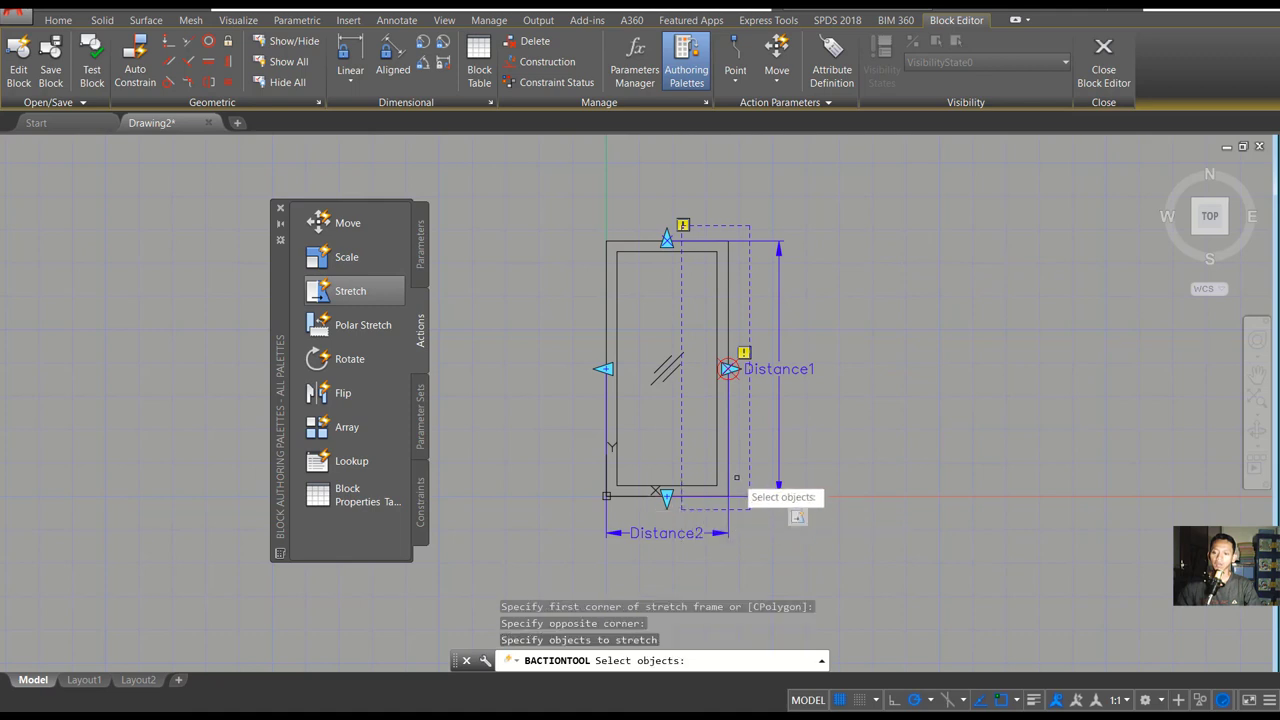
{"action": "left_click", "coordinate": [711, 484]}
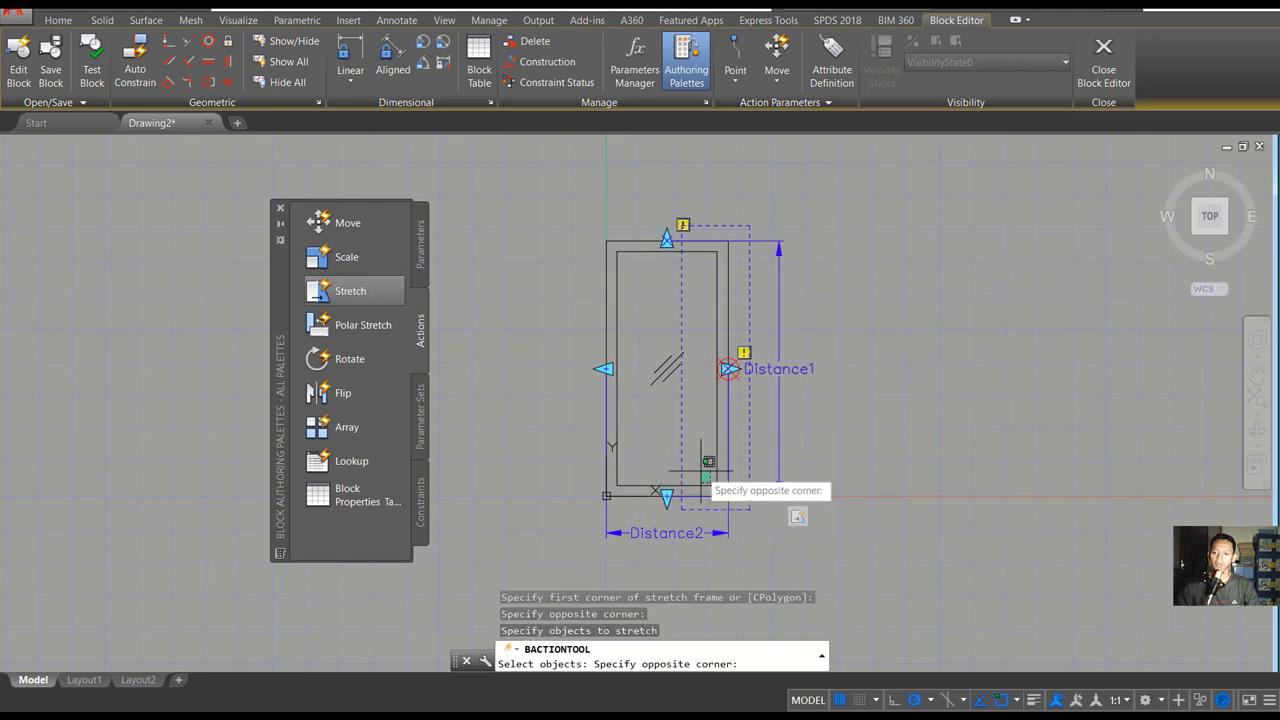
{"action": "left_click", "coordinate": [696, 475]}
{"action": "left_click", "coordinate": [716, 484]}
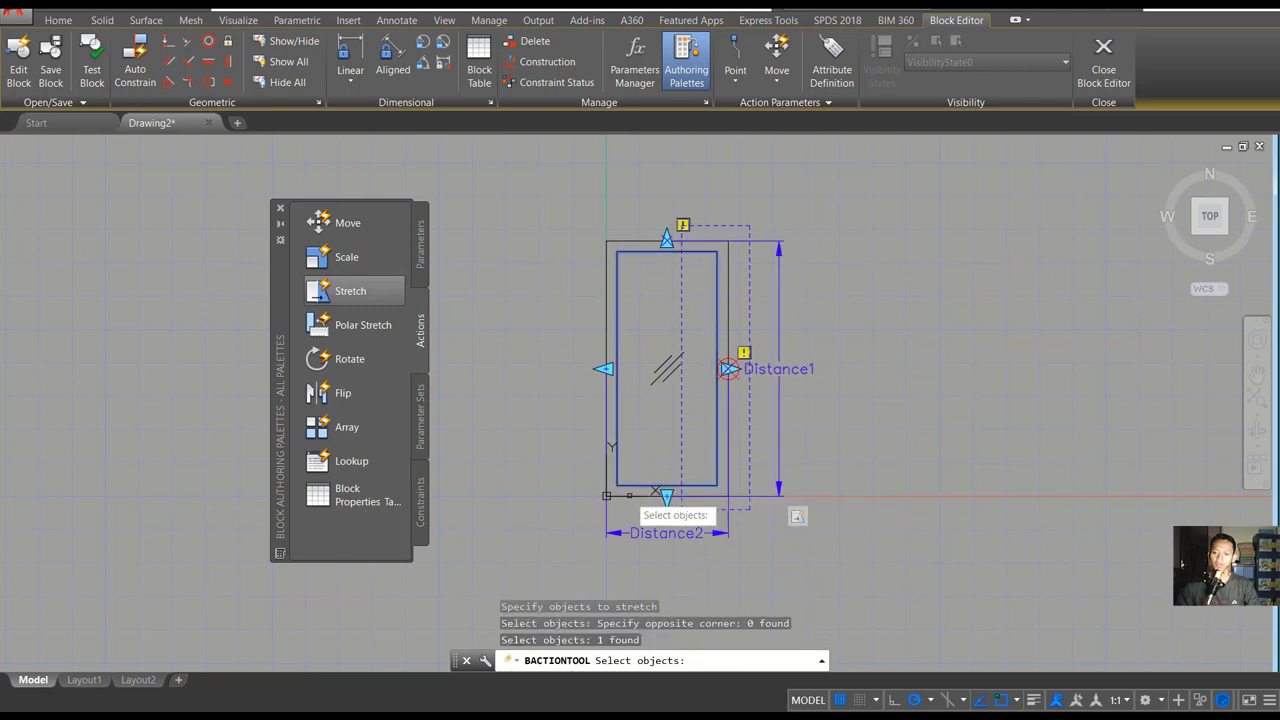
{"action": "left_click", "coordinate": [657, 495]}
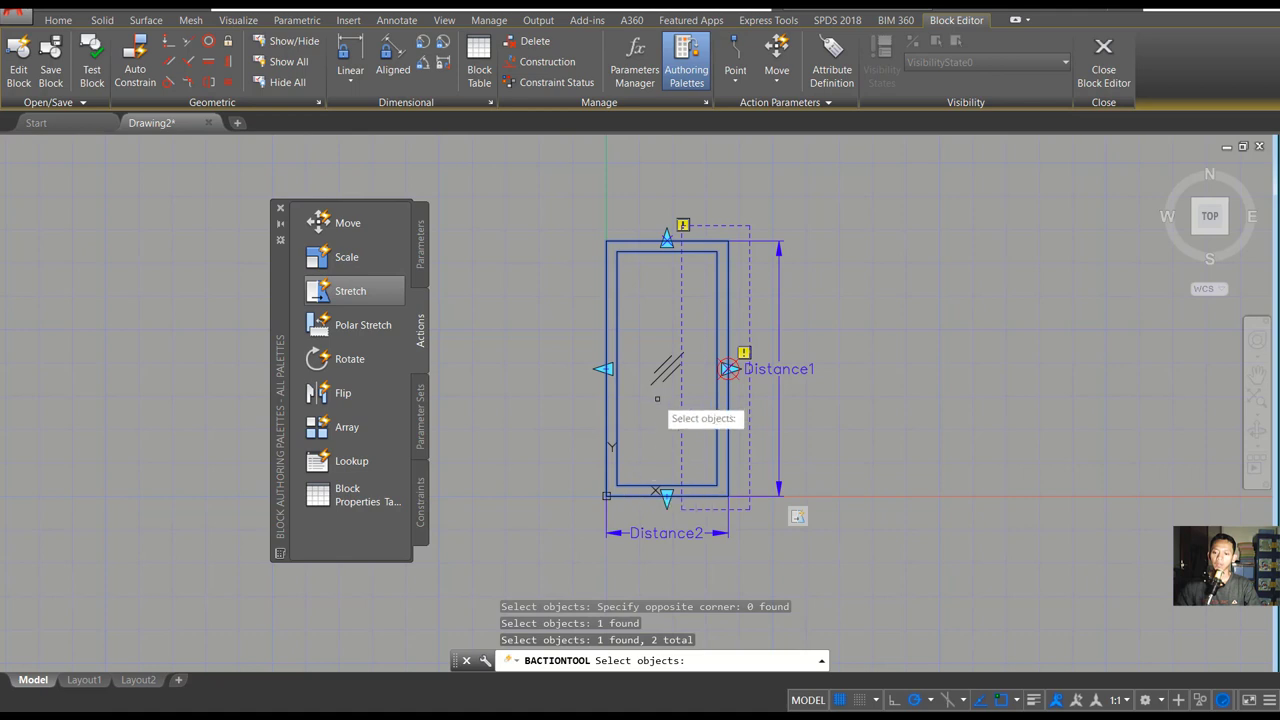
{"action": "key", "text": "Return"}
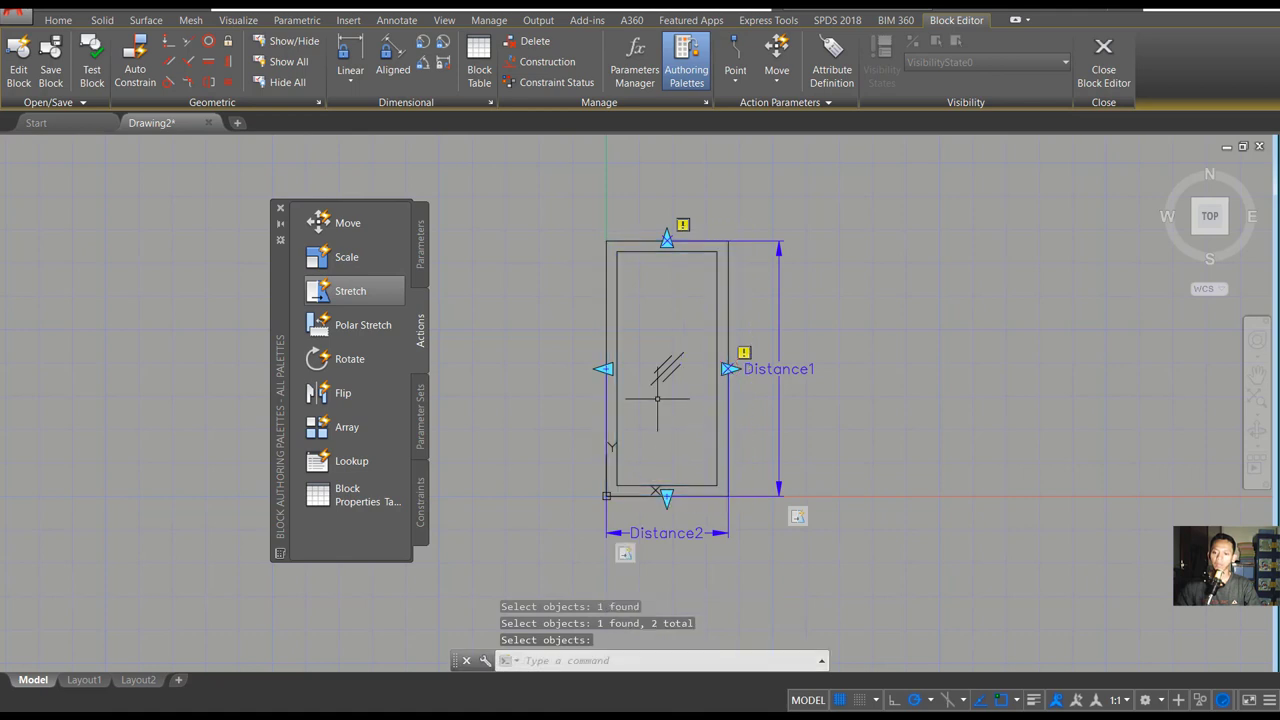
{"action": "left_click", "coordinate": [92, 68]}
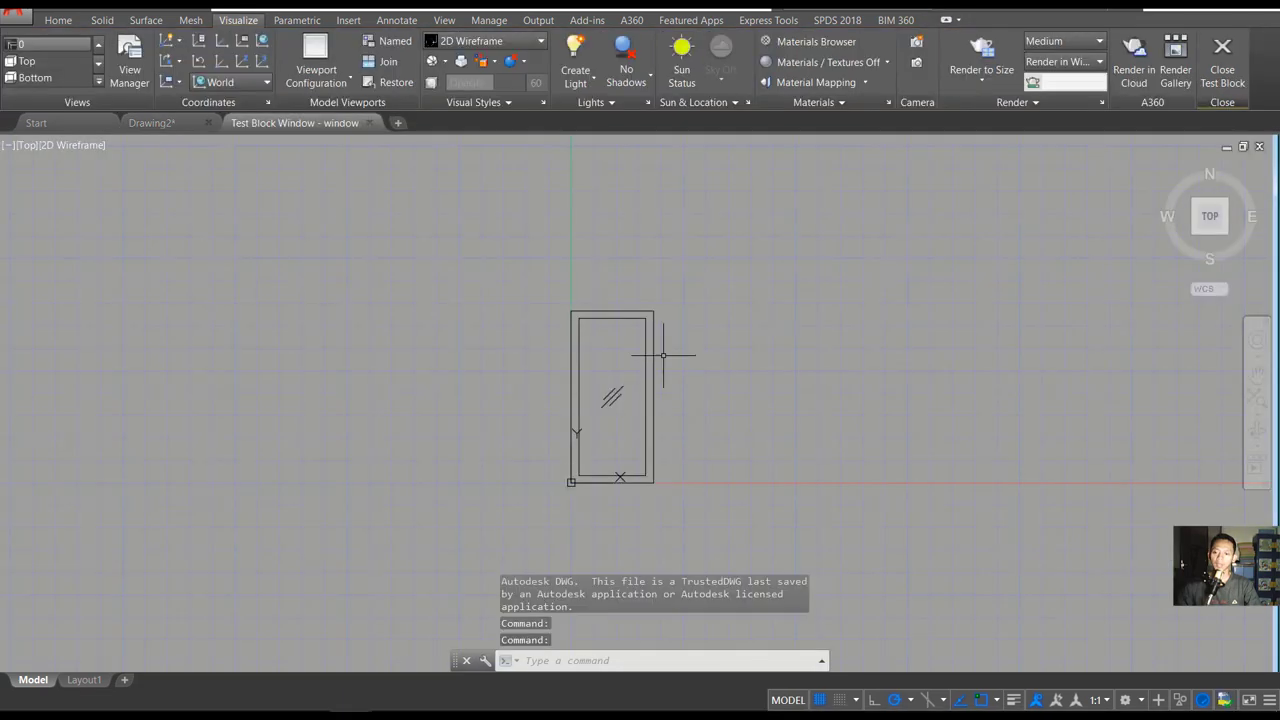
- Test the block by stretching it taller and wider, then close the test window
{"action": "left_click", "coordinate": [663, 357]}
{"action": "left_click", "coordinate": [619, 322]}
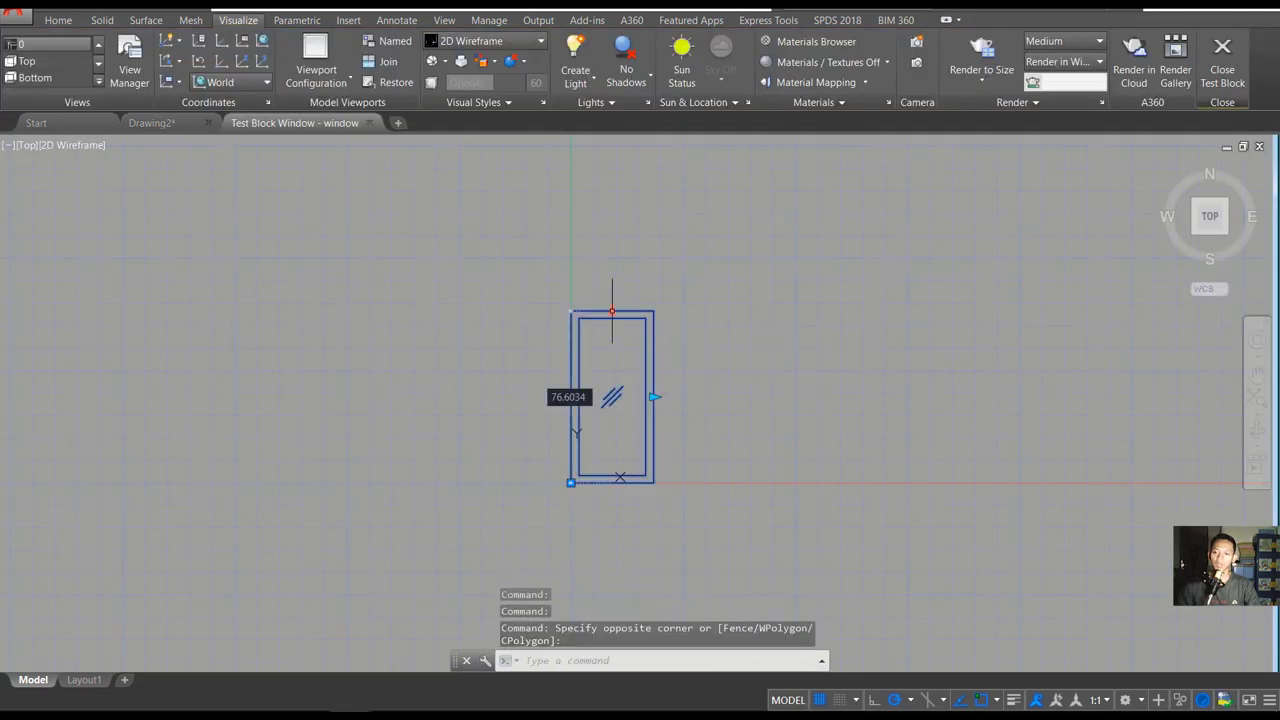
{"action": "left_click", "coordinate": [612, 311]}
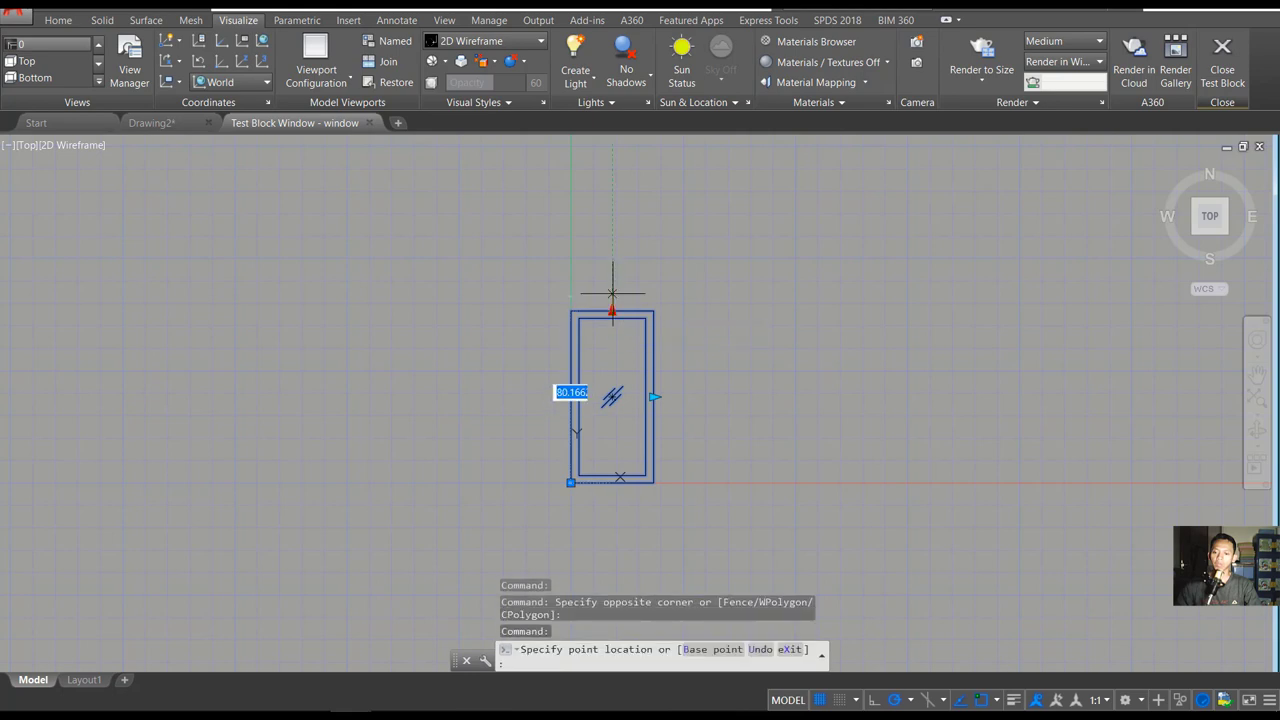
{"action": "left_click", "coordinate": [613, 200]}
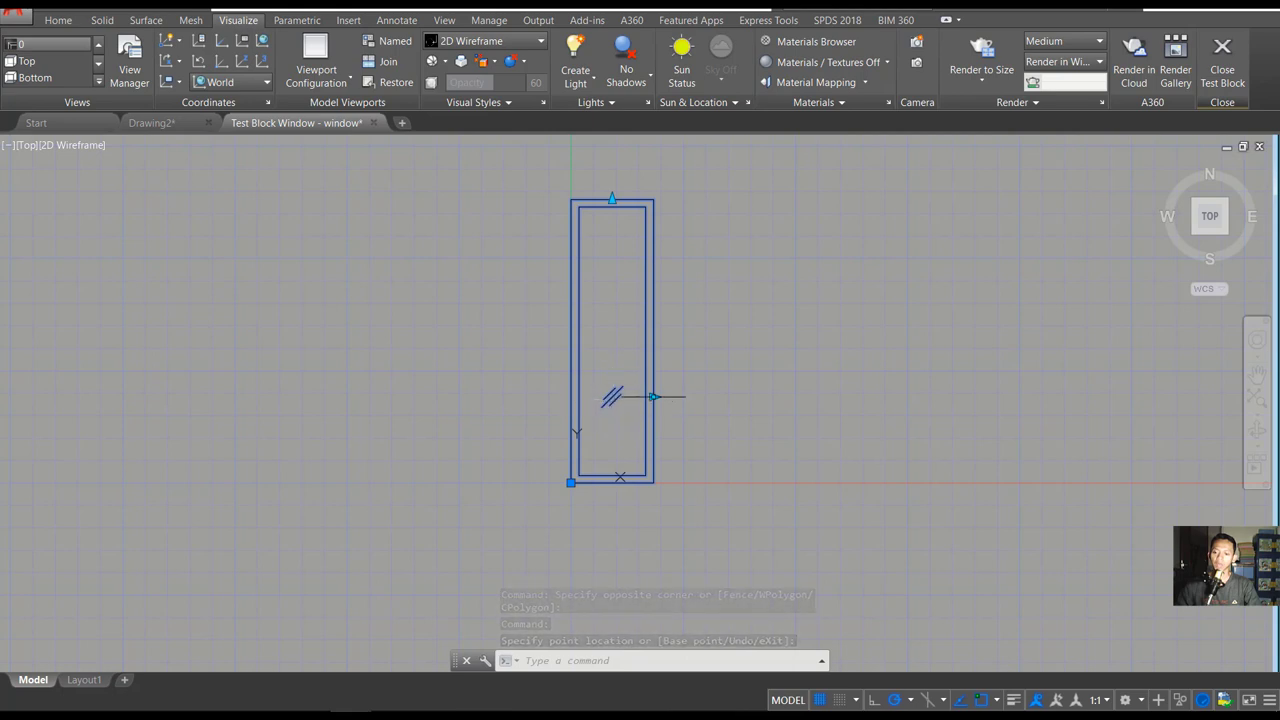
{"action": "left_click", "coordinate": [652, 397]}
{"action": "left_click", "coordinate": [795, 397]}
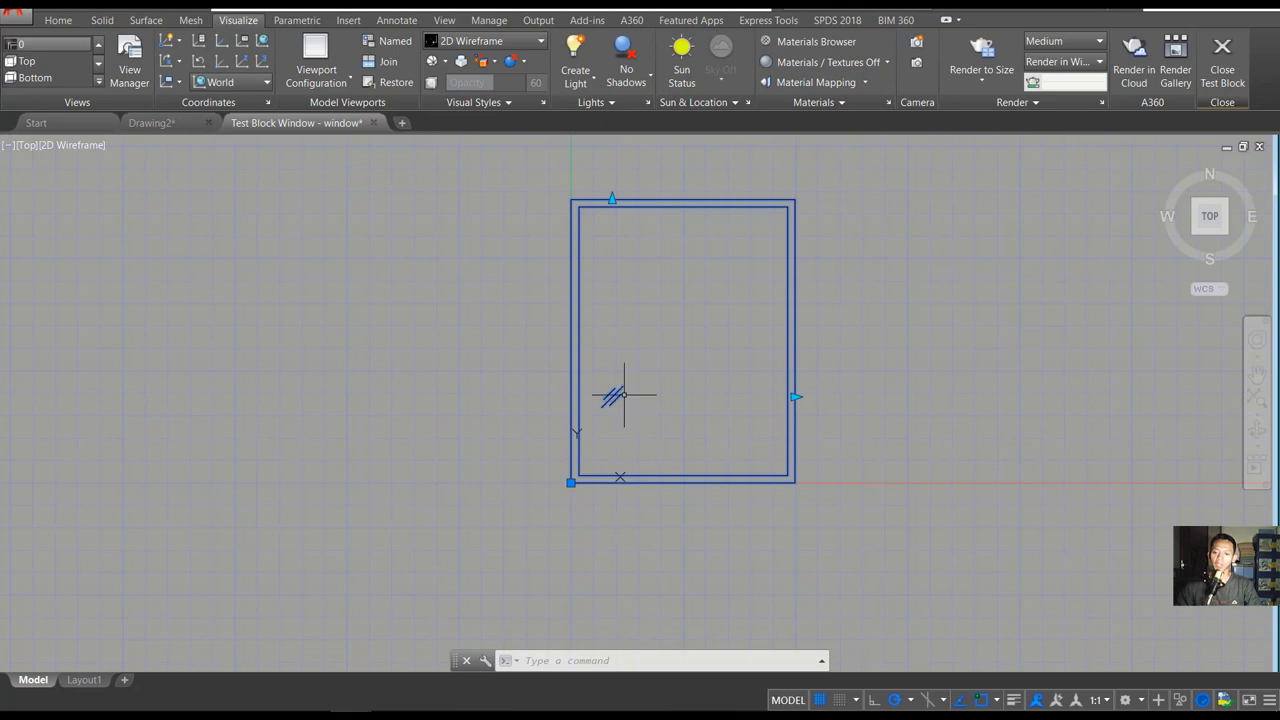
{"action": "left_click", "coordinate": [1222, 55]}
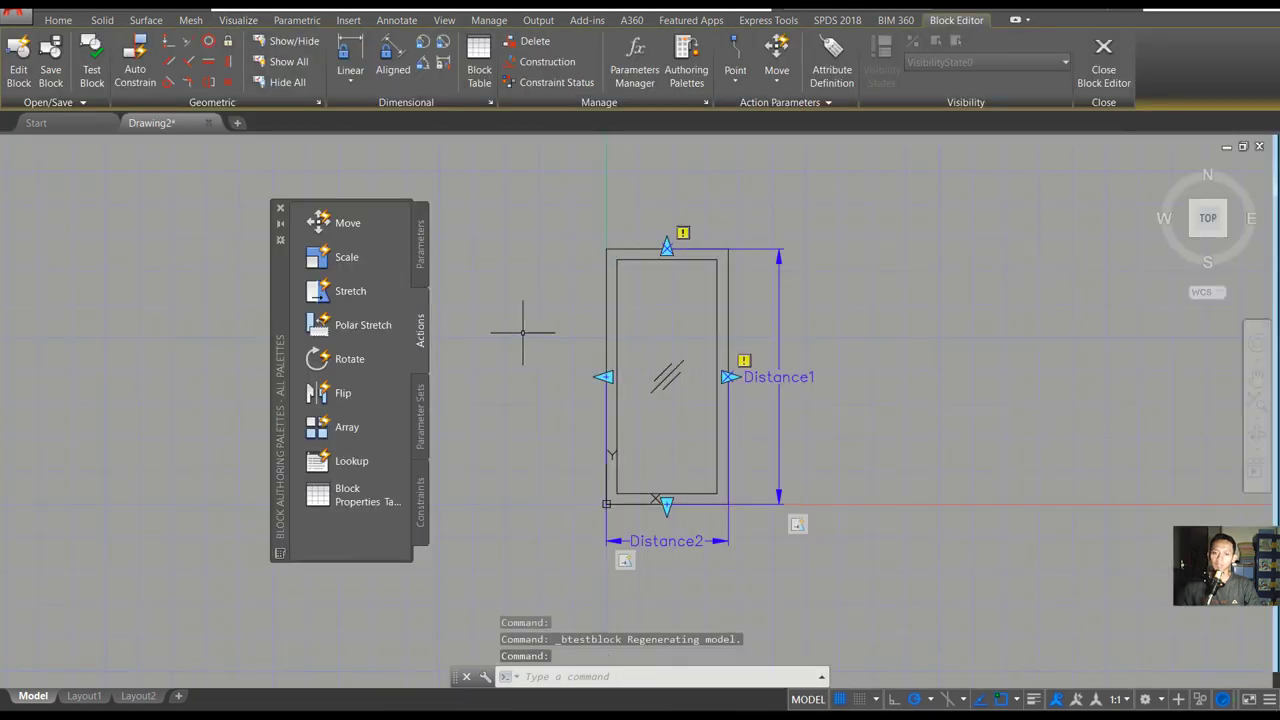
- Add a Move action on Distance1's top grip that moves the three glass lines
{"action": "left_click", "coordinate": [337, 224]}
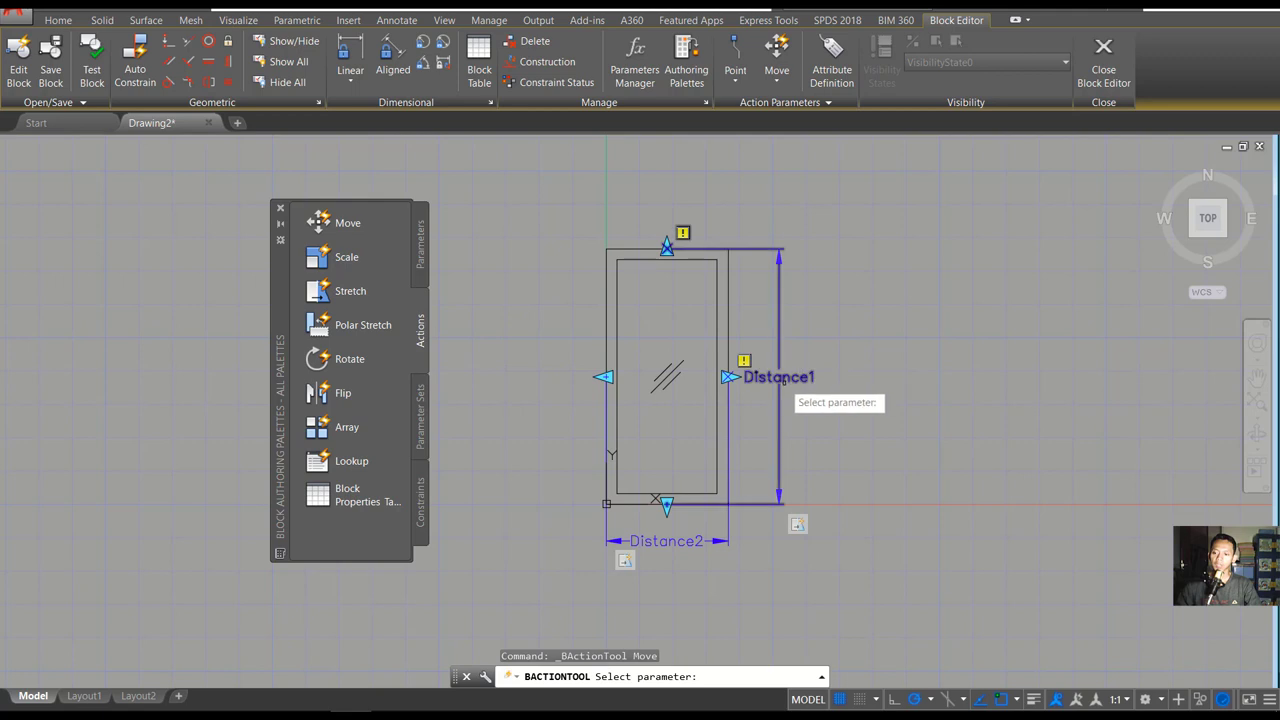
{"action": "left_click", "coordinate": [781, 378]}
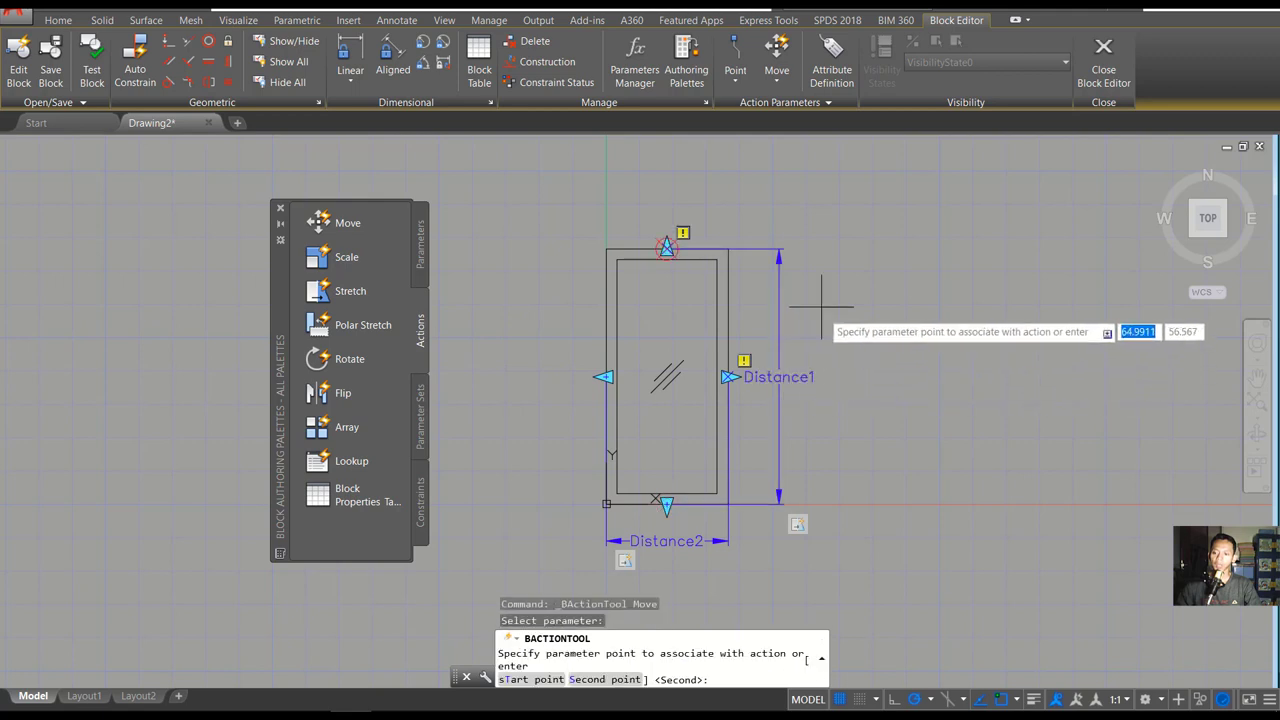
{"action": "left_click", "coordinate": [667, 247]}
{"action": "left_click", "coordinate": [699, 335]}
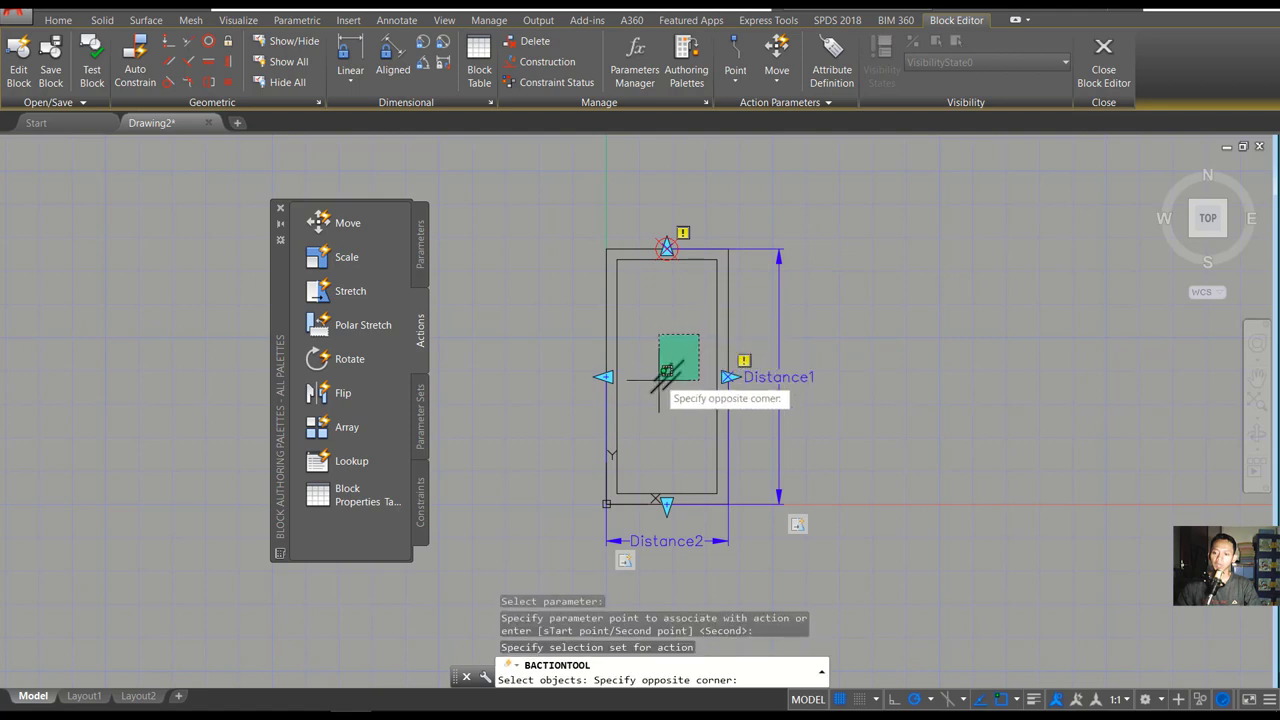
{"action": "left_click", "coordinate": [651, 400]}
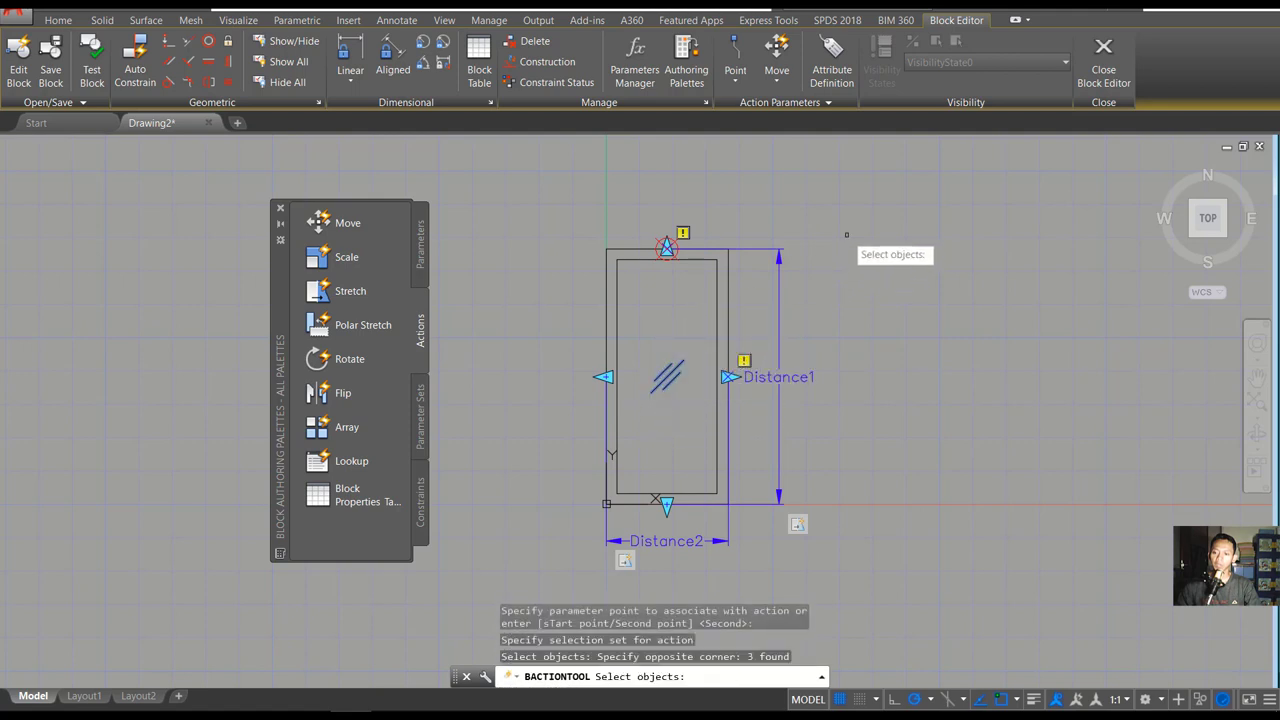
{"action": "key", "text": "Return"}
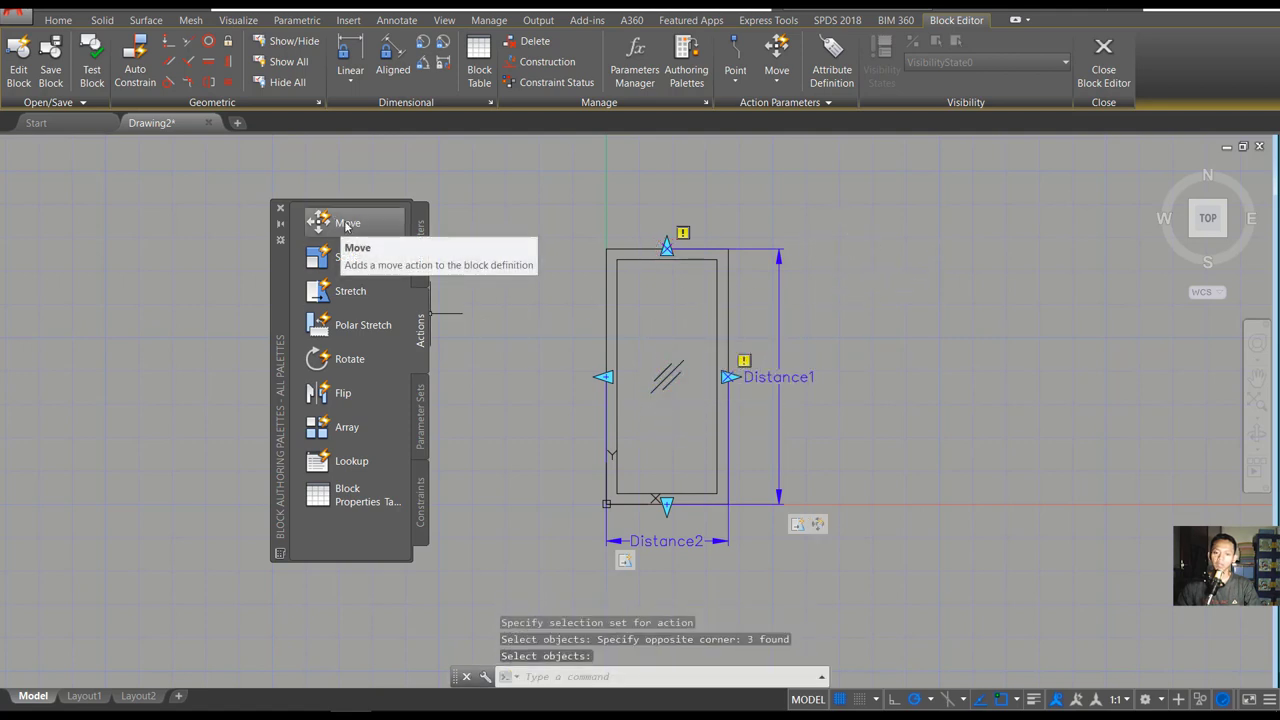
- Add a second Move action on Distance2's right grip for the three glass lines
{"action": "left_click", "coordinate": [346, 224]}
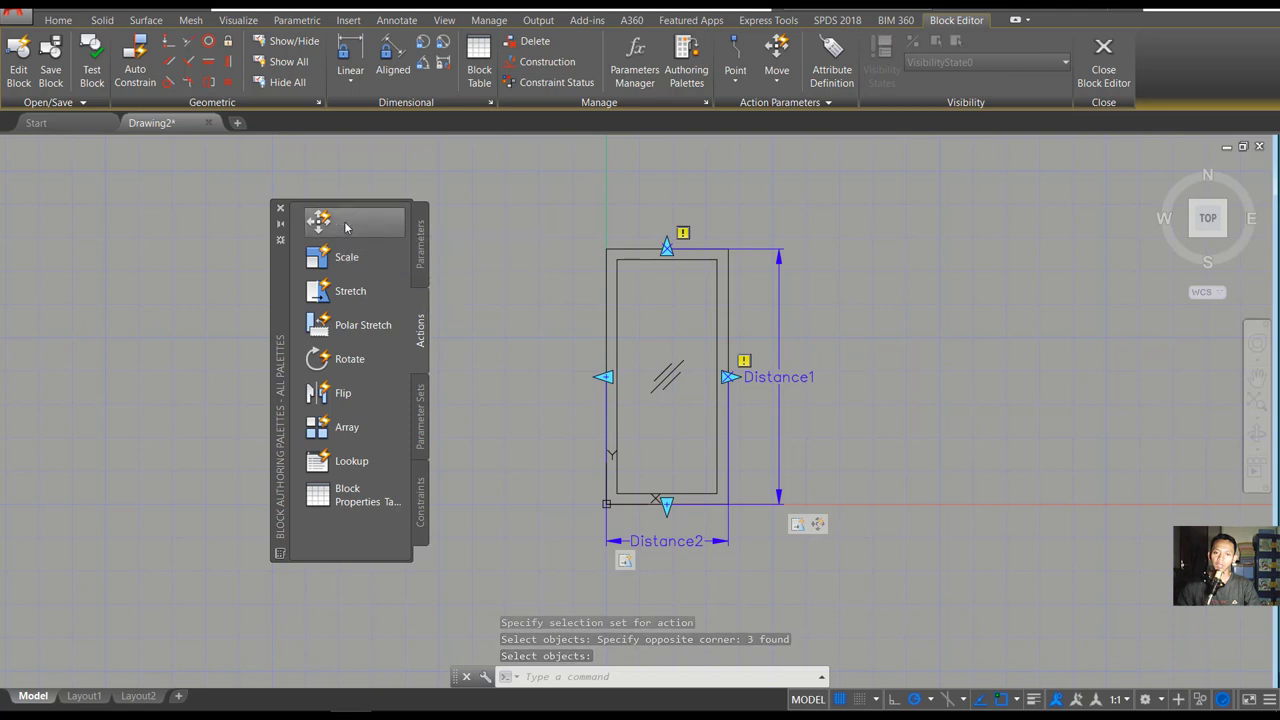
{"action": "left_click", "coordinate": [666, 541]}
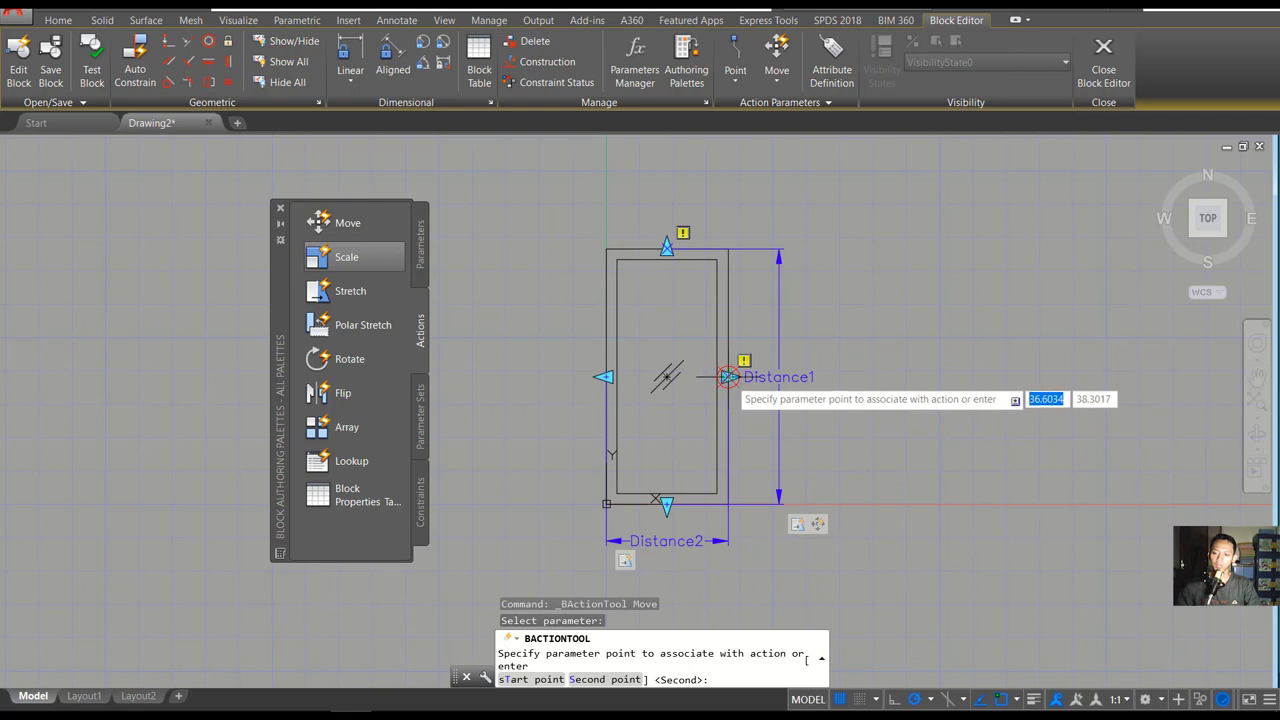
{"action": "left_click", "coordinate": [729, 377]}
{"action": "left_click", "coordinate": [692, 338]}
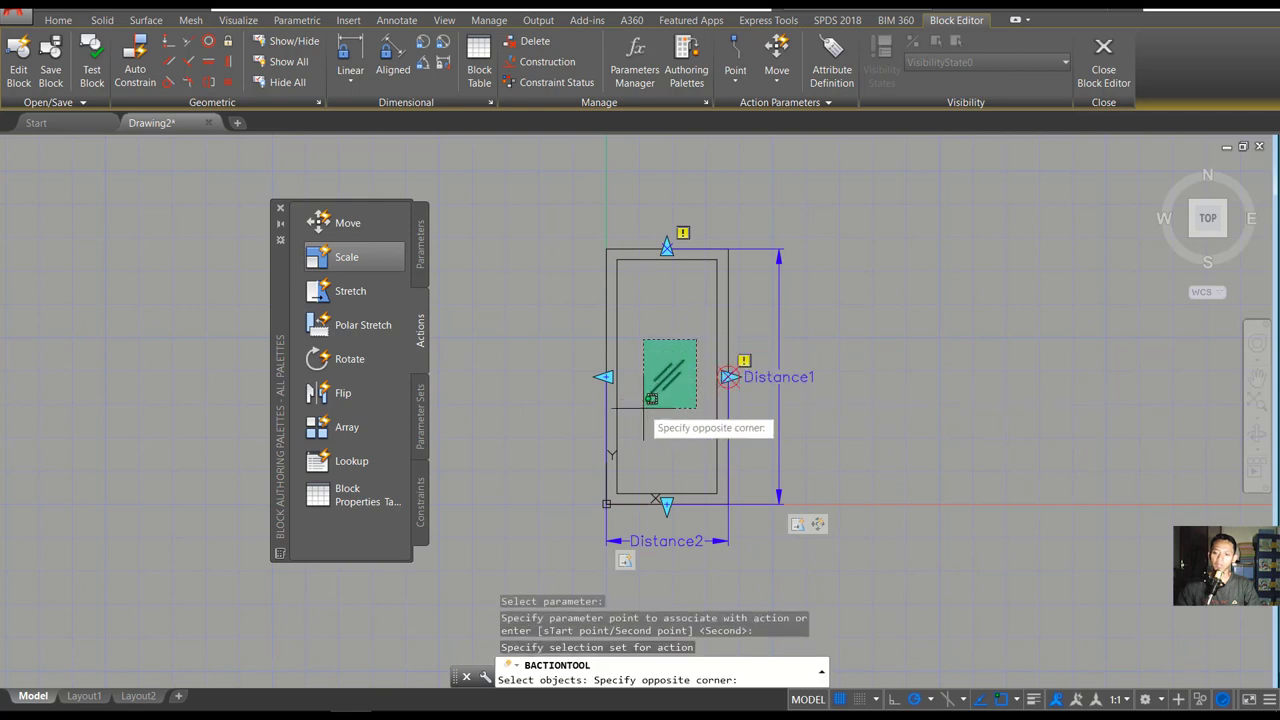
{"action": "left_click", "coordinate": [645, 438]}
{"action": "key", "text": "Return"}
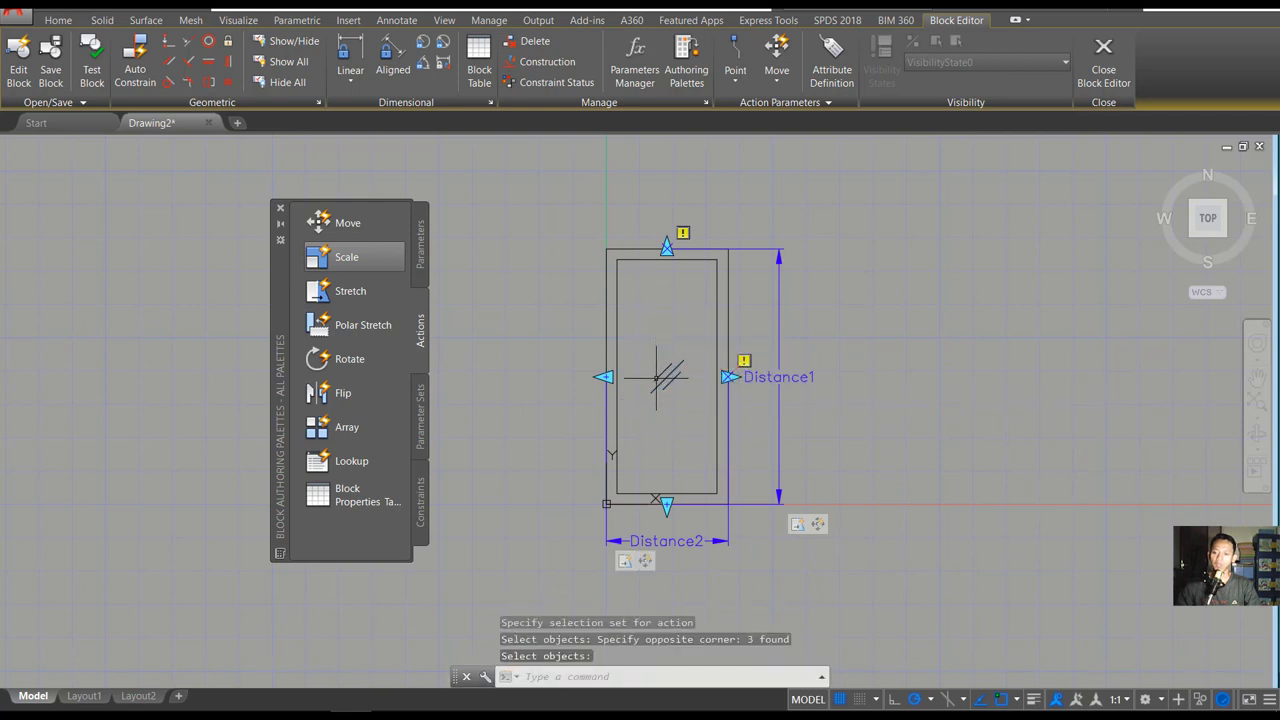
{"action": "middle_click_drag", "start_coordinate": [884, 389], "coordinate": [857, 363]}
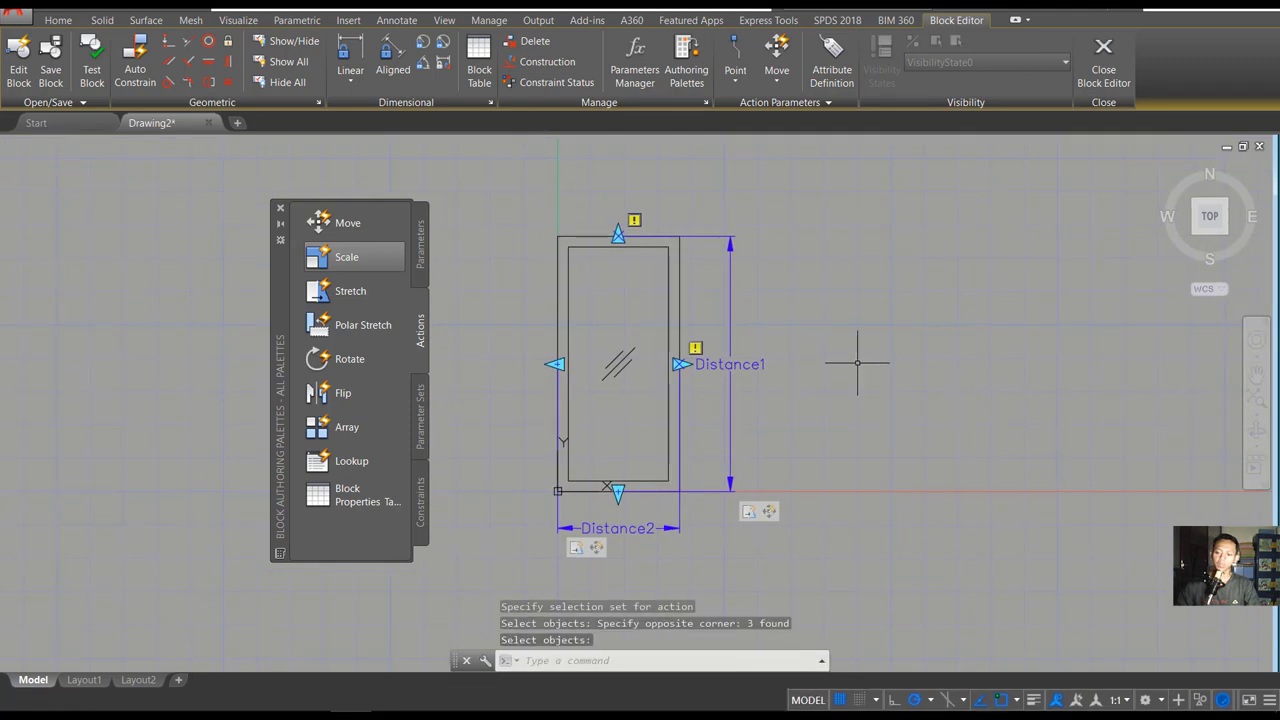
- In Properties, set the Distance multiplier of both Move actions to 0.5
{"action": "type", "text": "pr"}
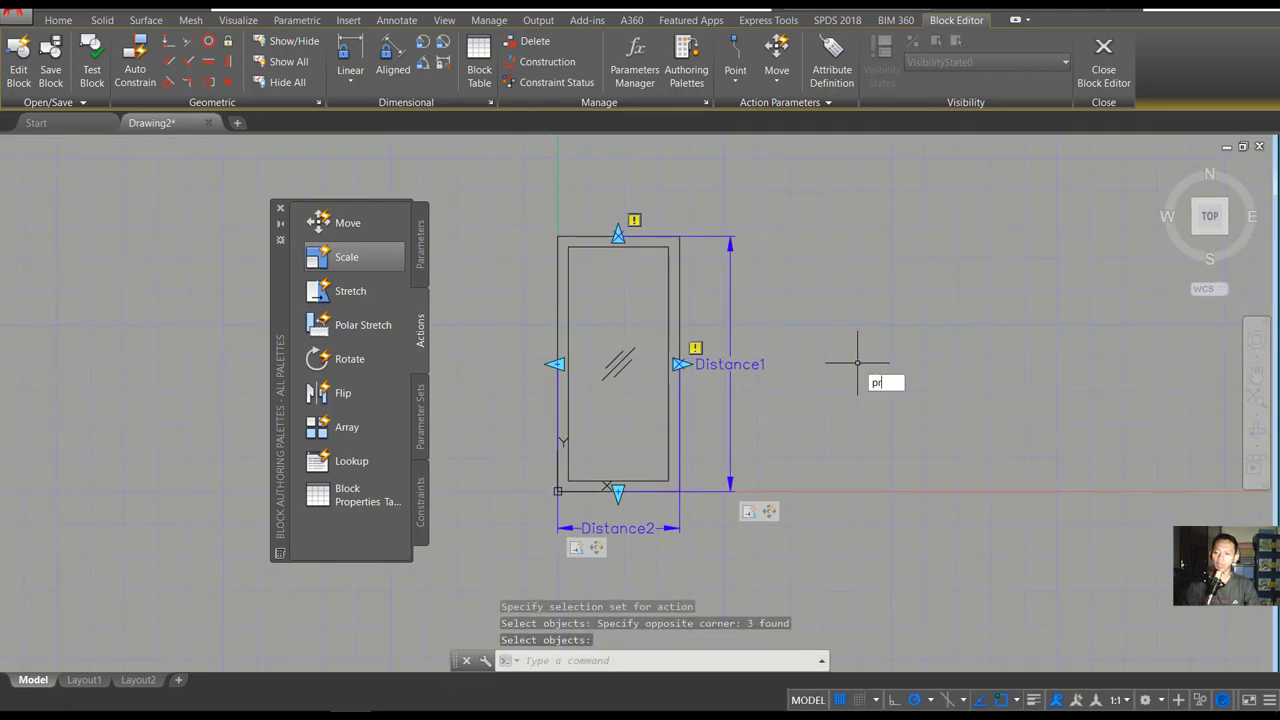
{"action": "key", "text": "Return"}
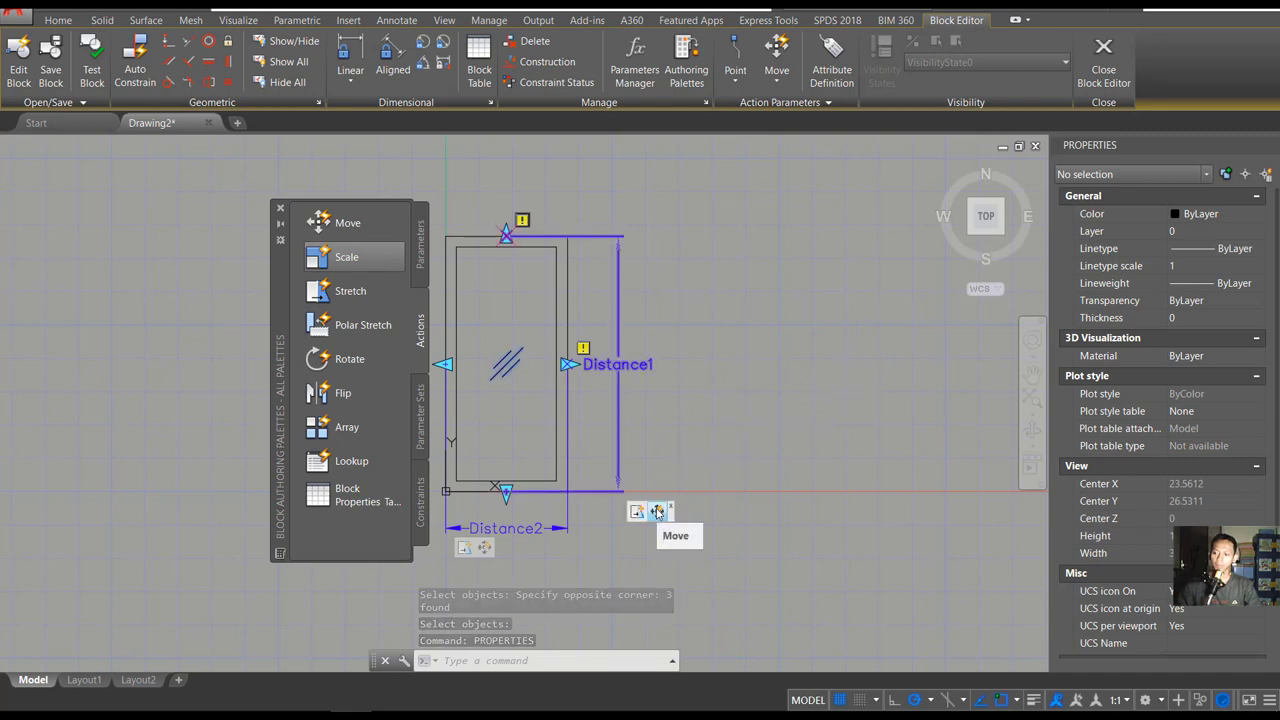
{"action": "left_click", "coordinate": [657, 512]}
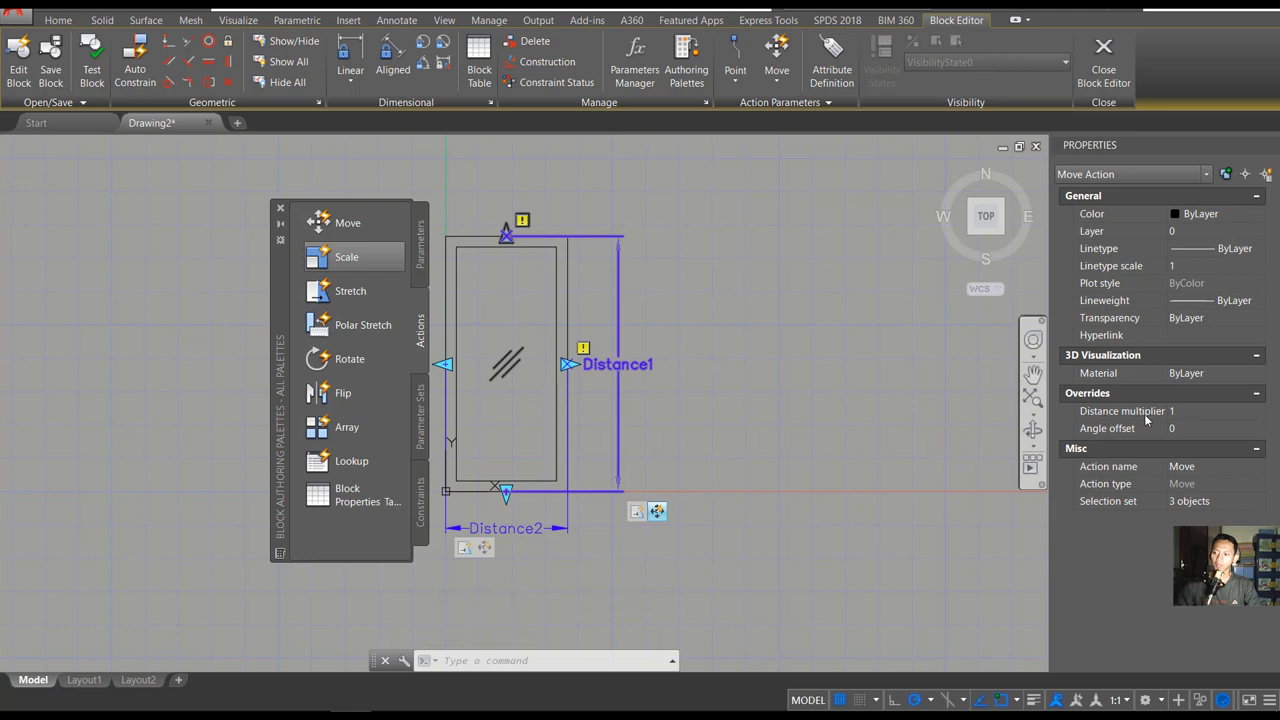
{"action": "left_click", "coordinate": [1188, 411]}
{"action": "type", "text": "0.5"}
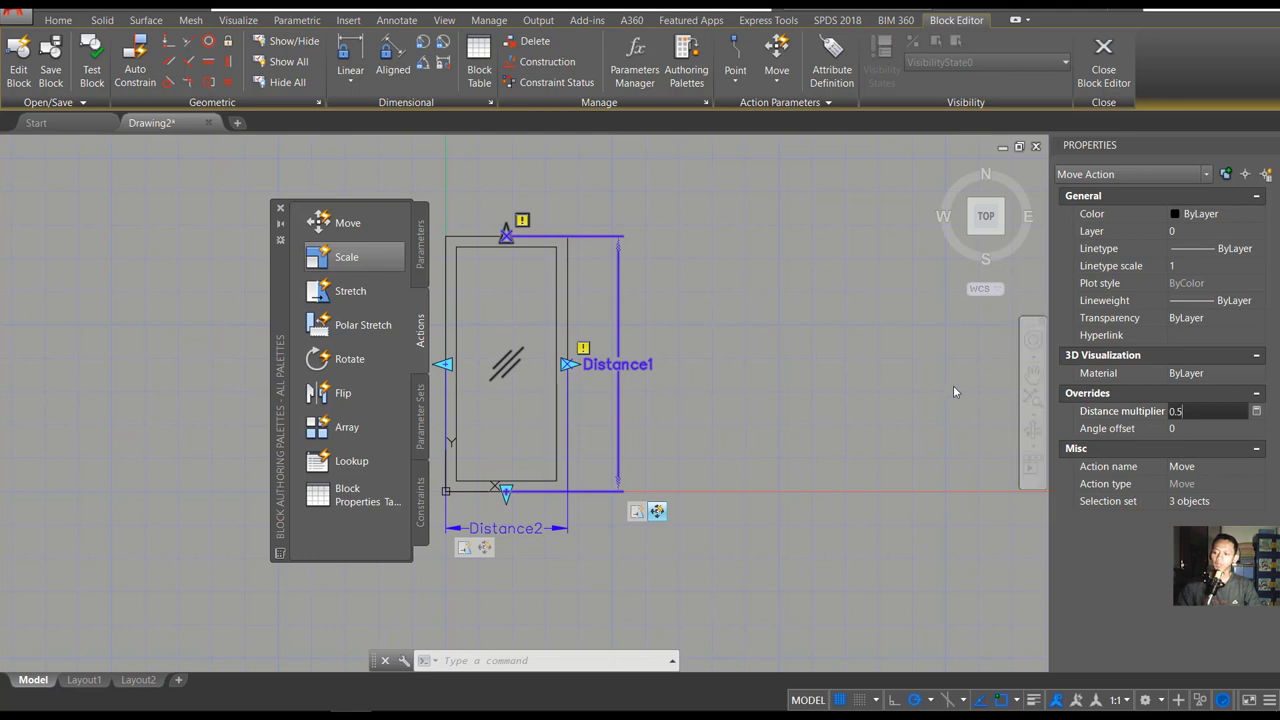
{"action": "left_click", "coordinate": [1193, 428]}
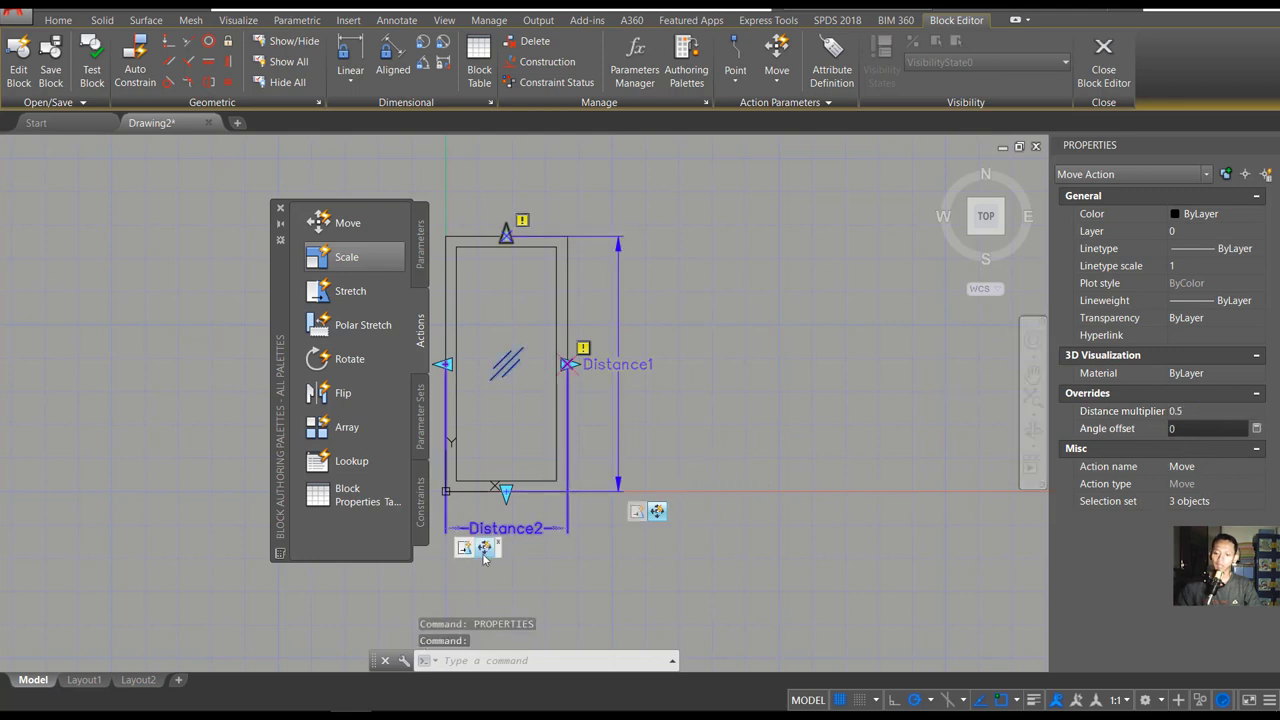
{"action": "key", "text": "Escape"}
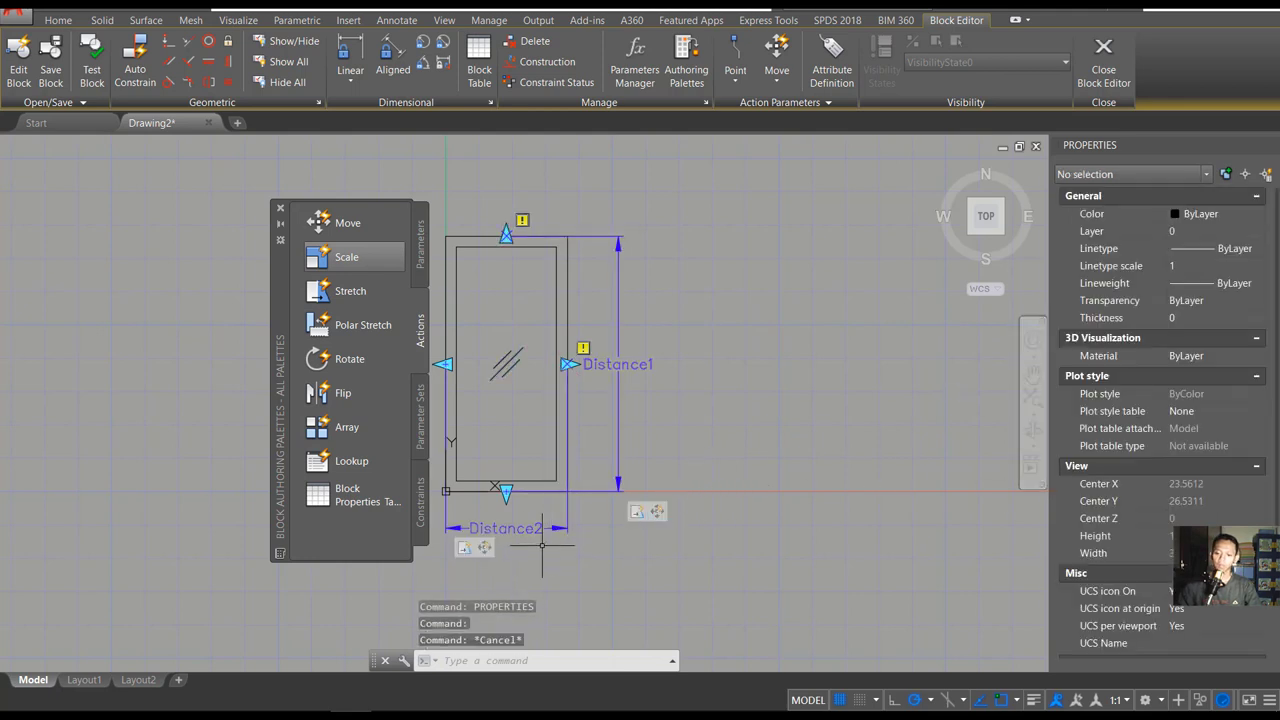
{"action": "left_click", "coordinate": [485, 548]}
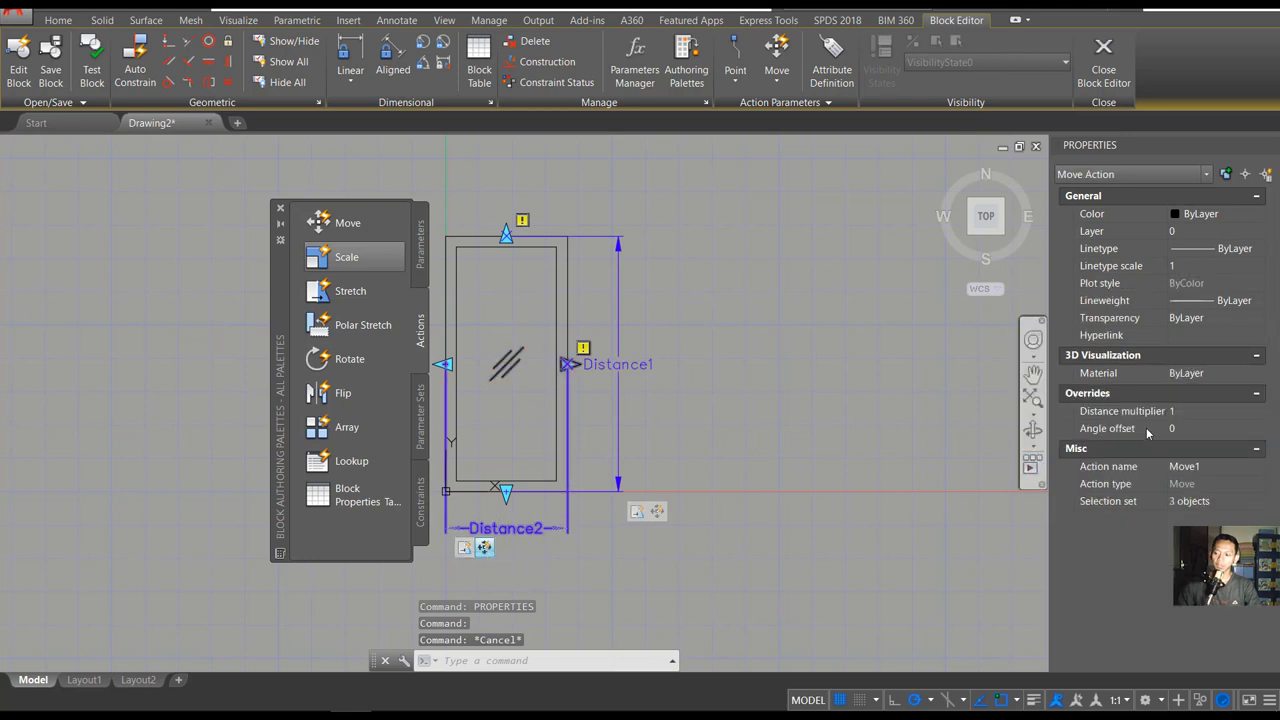
{"action": "left_click", "coordinate": [1177, 413]}
{"action": "type", "text": "0.5"}
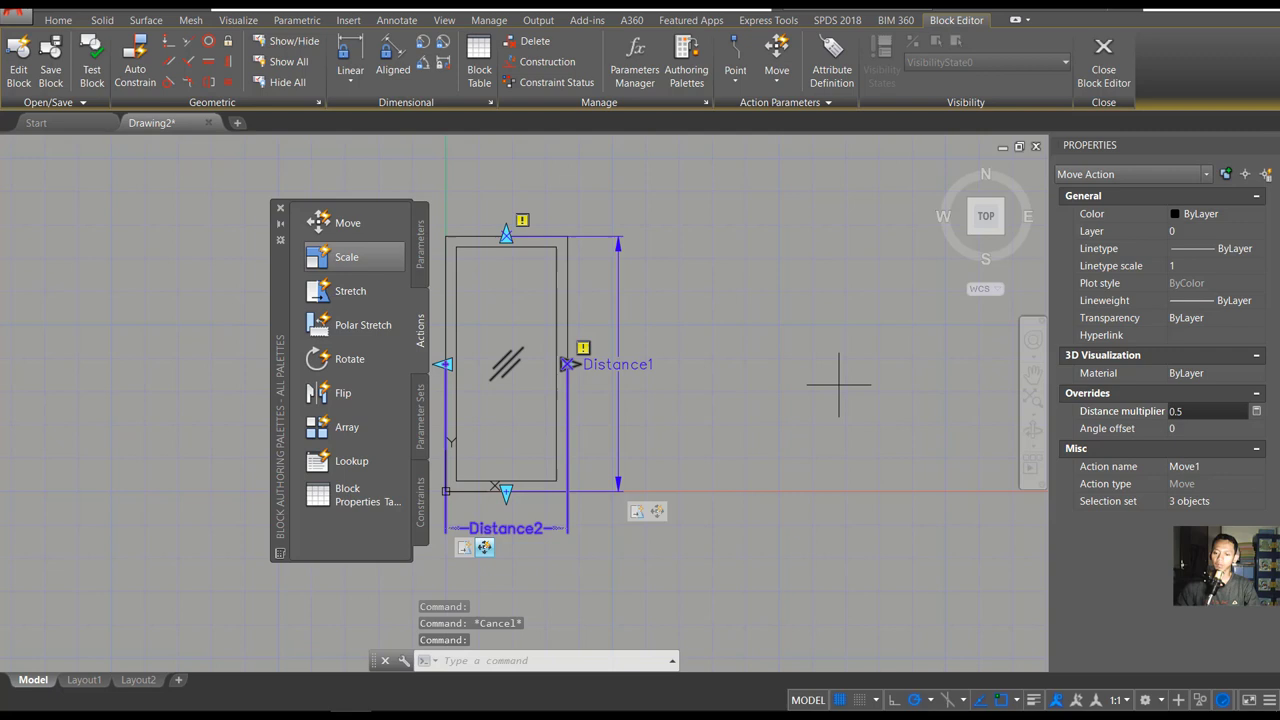
{"action": "left_click", "coordinate": [830, 390]}
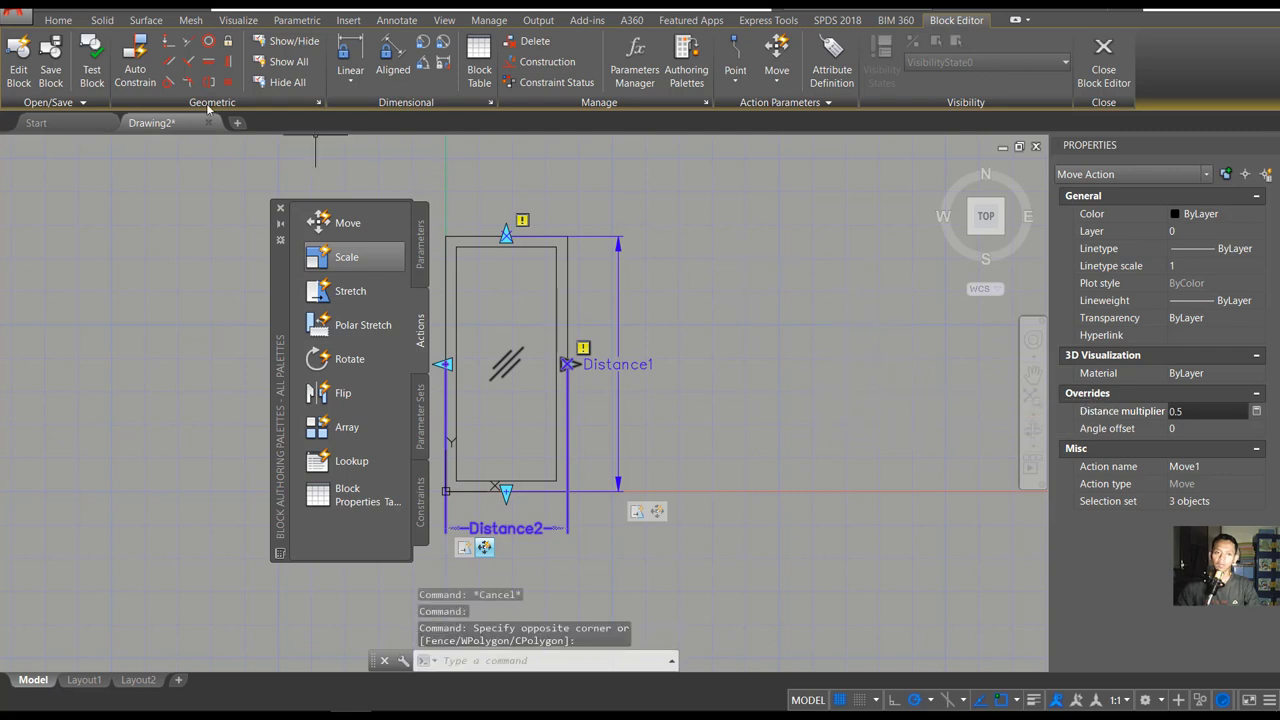
- Test the block taller and wider, checking the glass lines stay centred
{"action": "left_click", "coordinate": [90, 57]}
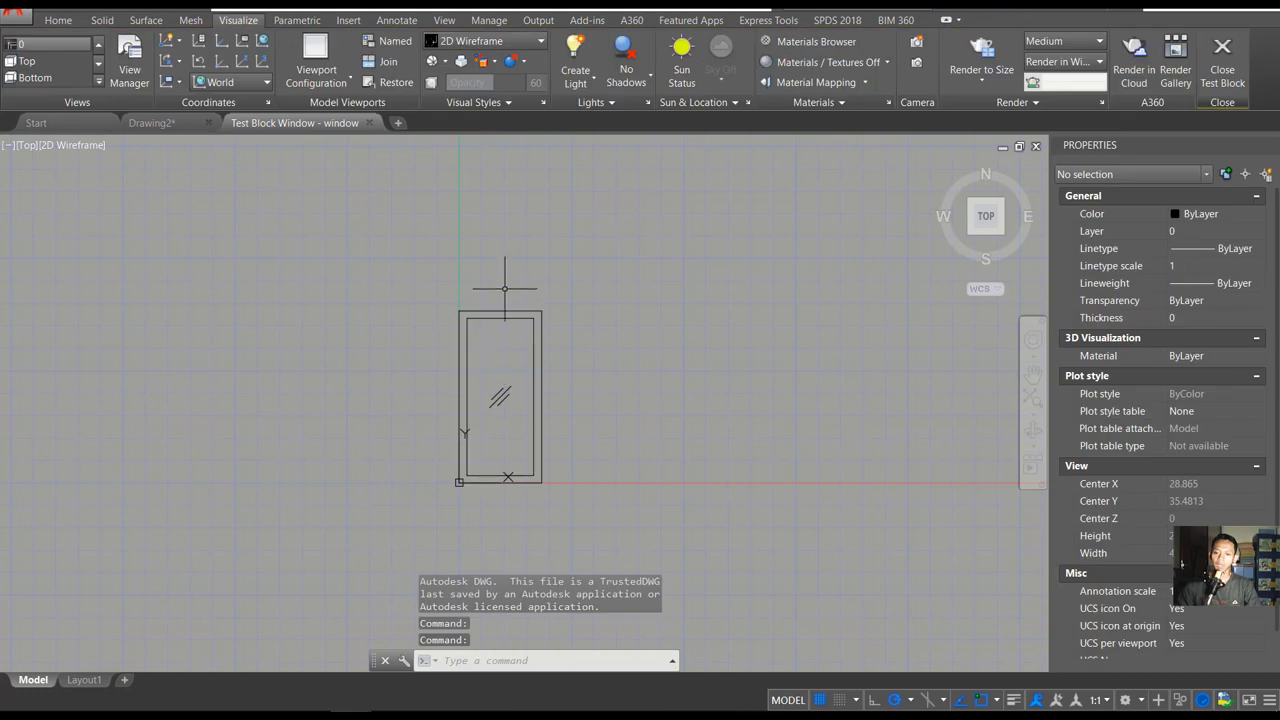
{"action": "left_click", "coordinate": [512, 288]}
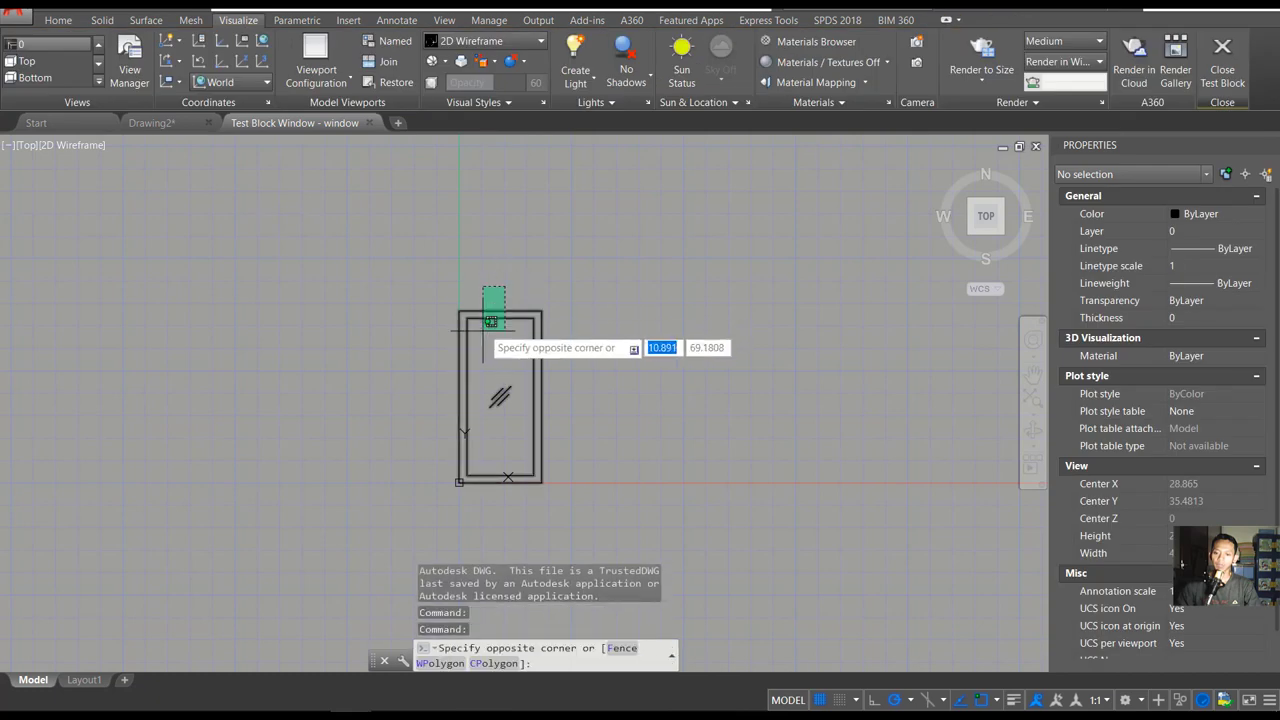
{"action": "left_click", "coordinate": [500, 312]}
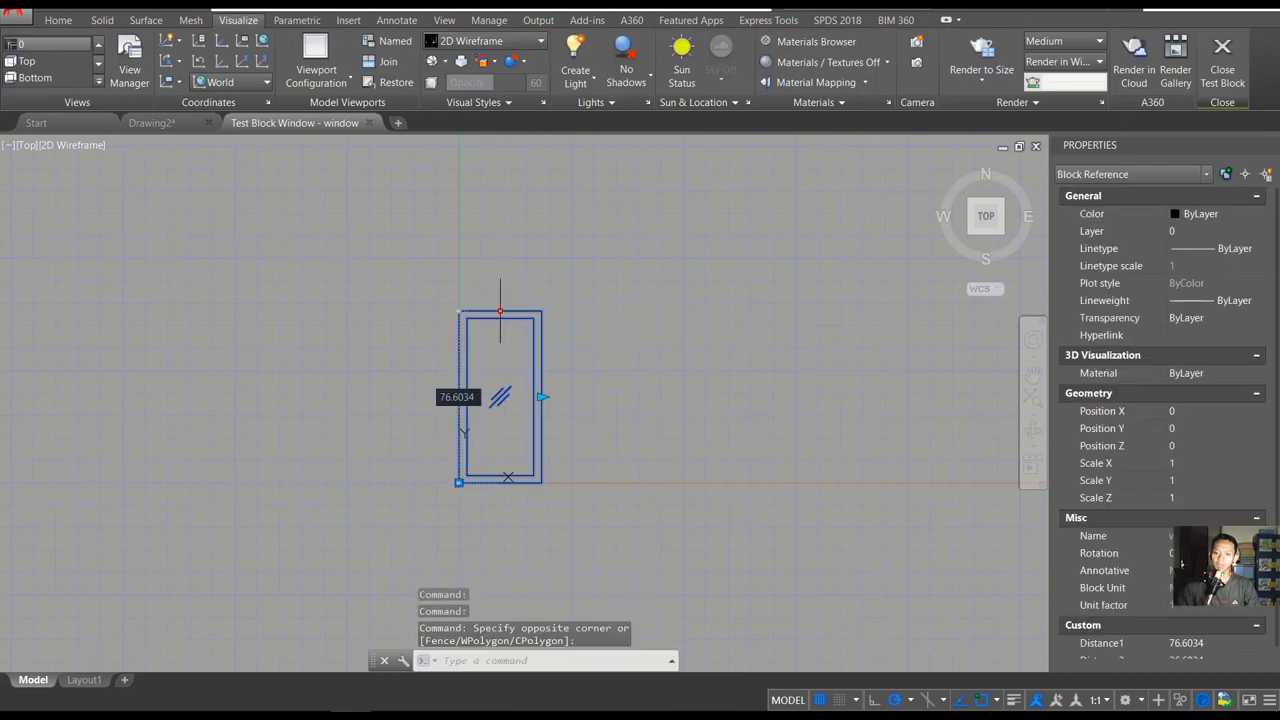
{"action": "left_click", "coordinate": [500, 312]}
{"action": "left_click", "coordinate": [500, 180]}
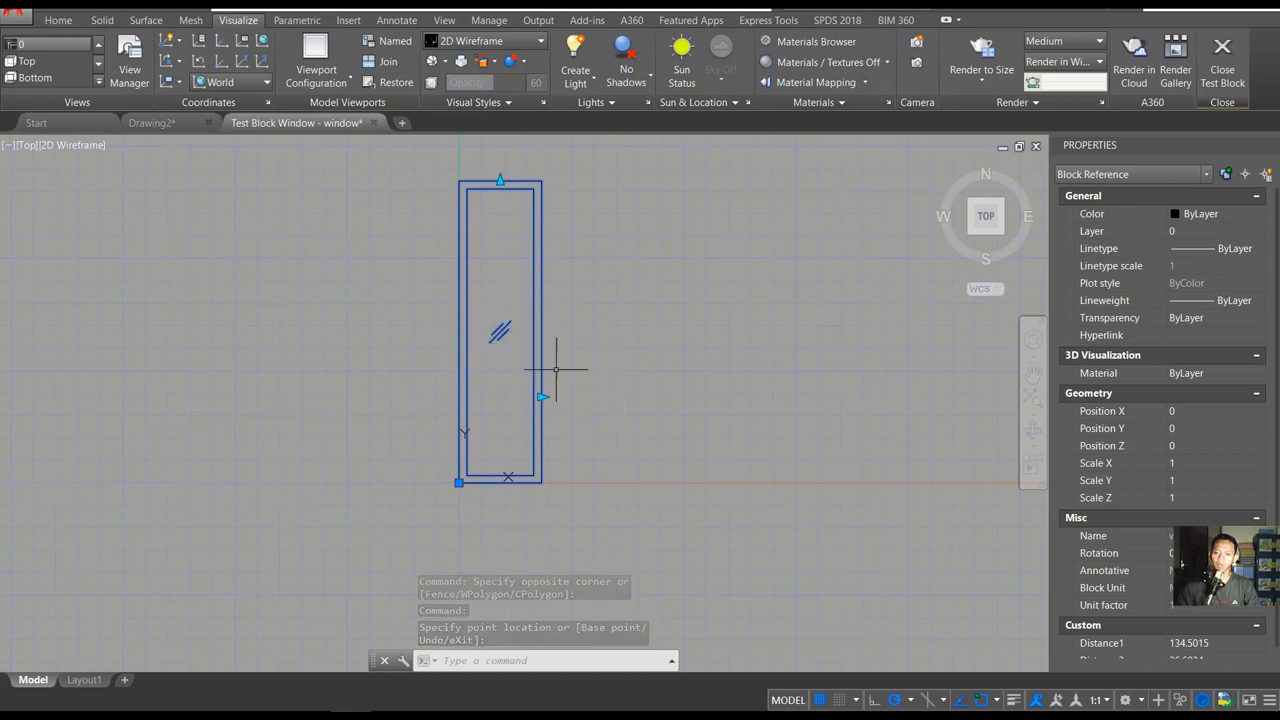
{"action": "left_click", "coordinate": [541, 396]}
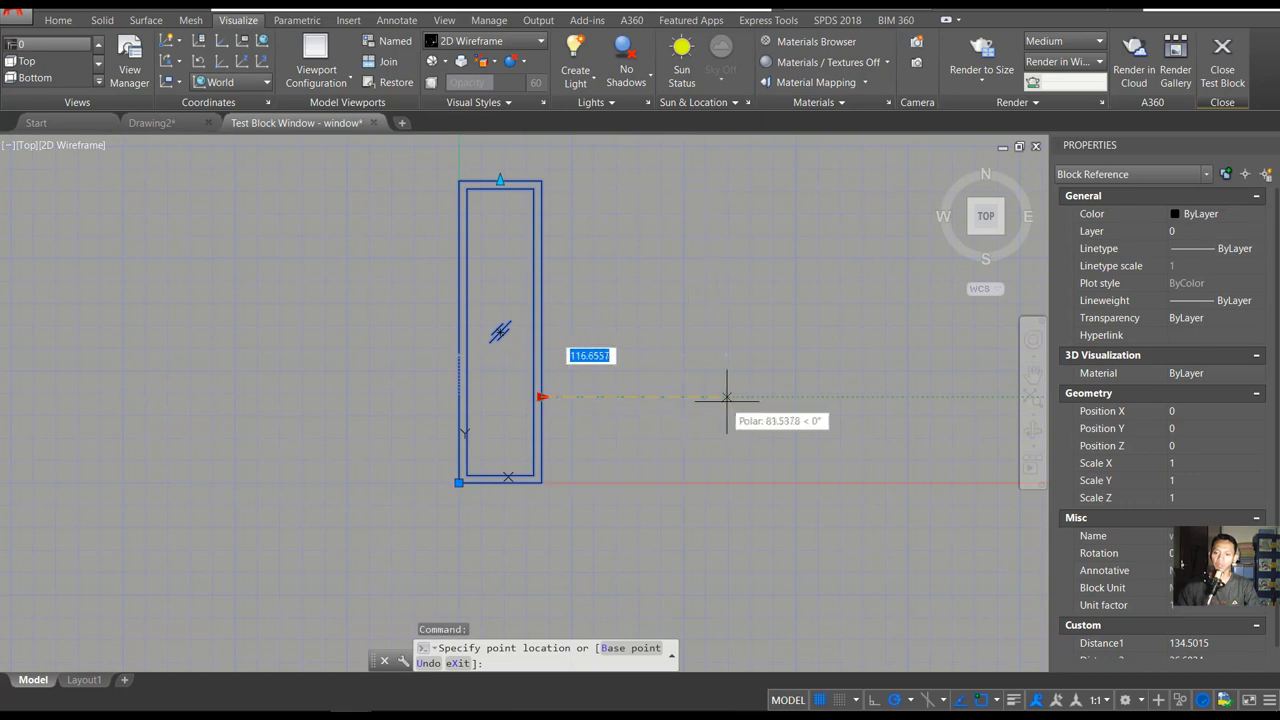
{"action": "left_click", "coordinate": [733, 396]}
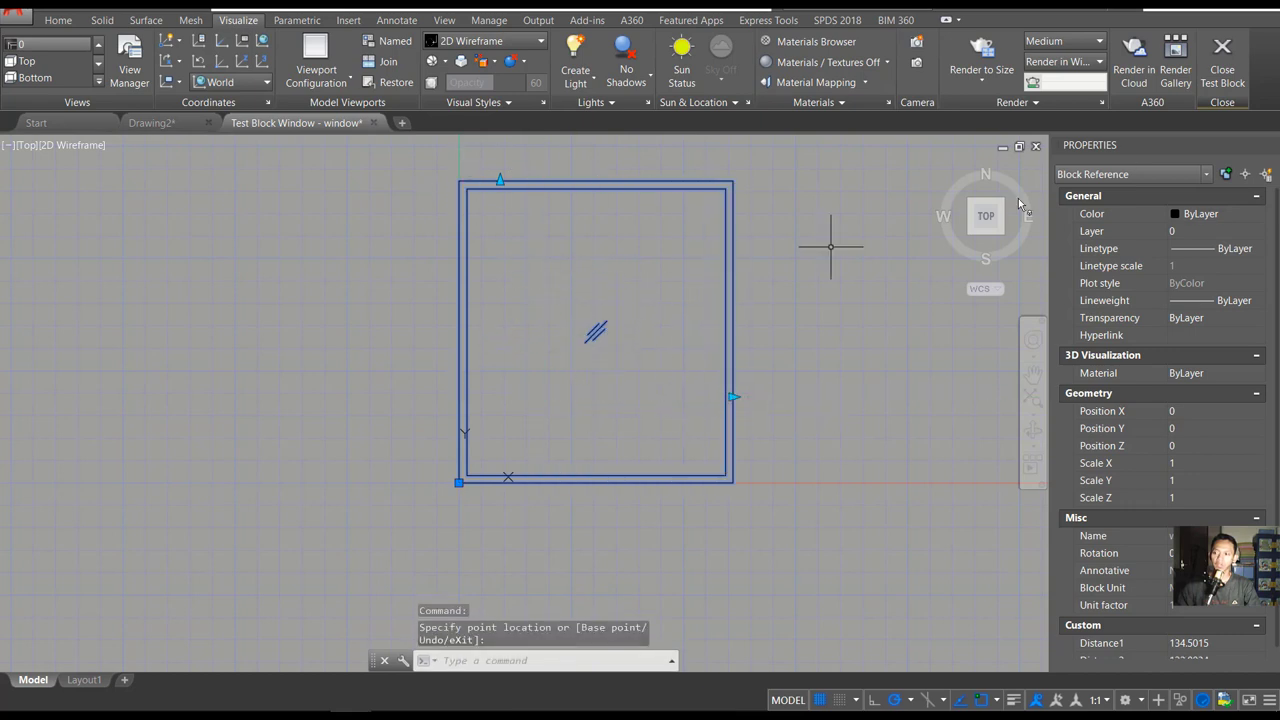
- Close the test and the Block Editor, saving the changes to window
{"action": "left_click", "coordinate": [1230, 70]}
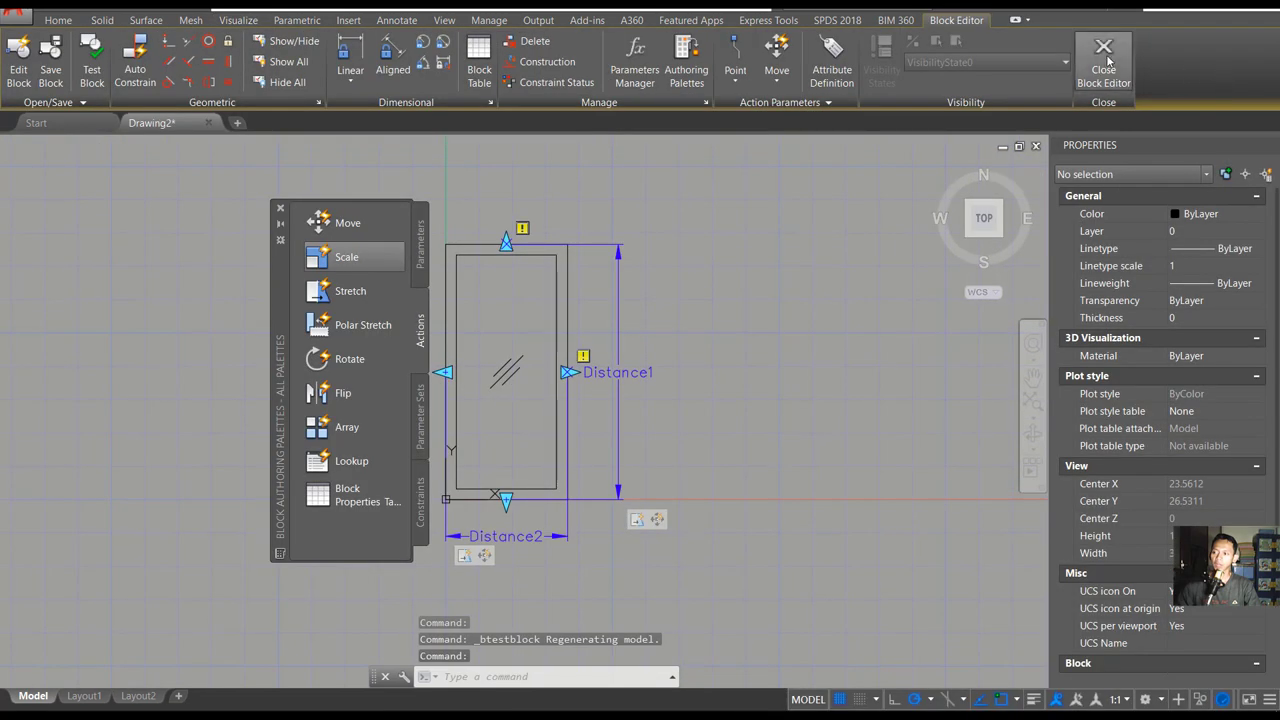
{"action": "left_click", "coordinate": [1105, 60]}
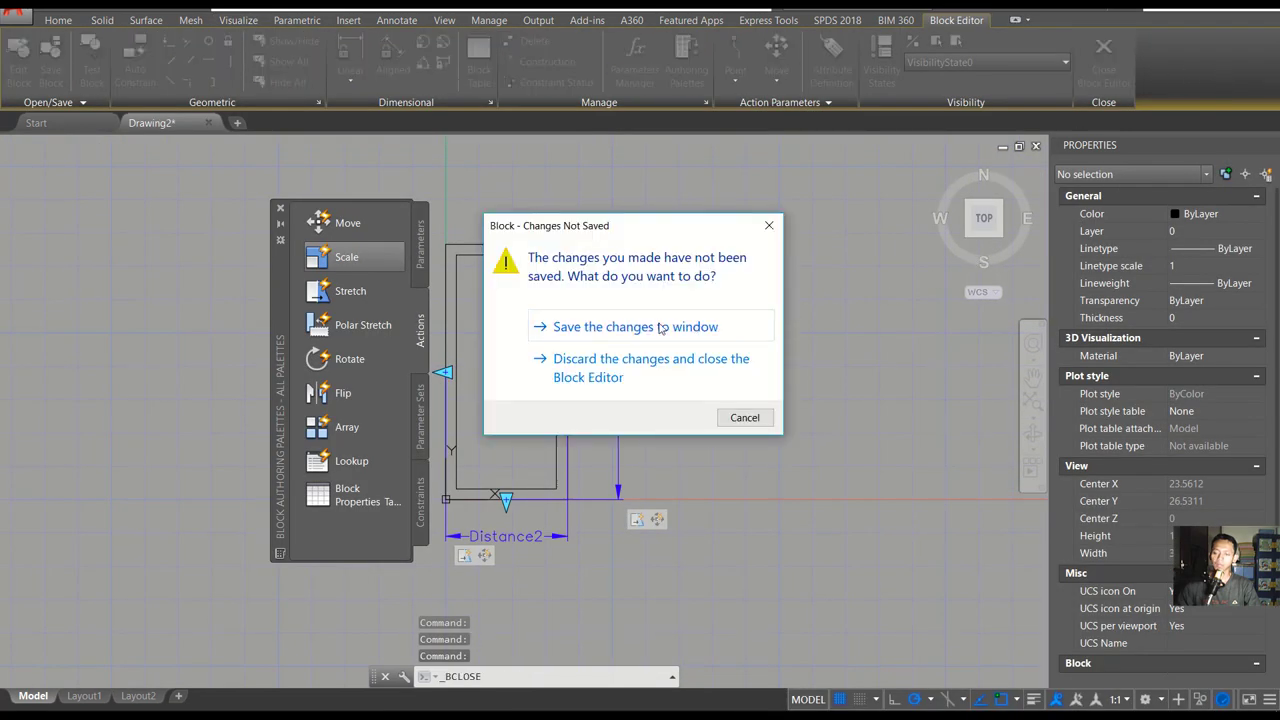
{"action": "left_click", "coordinate": [660, 328]}
- Stretch the window block to 124.8668 wide and 118.6401 high using its grips, keeping the glass centred
{"action": "left_click", "coordinate": [532, 339]}
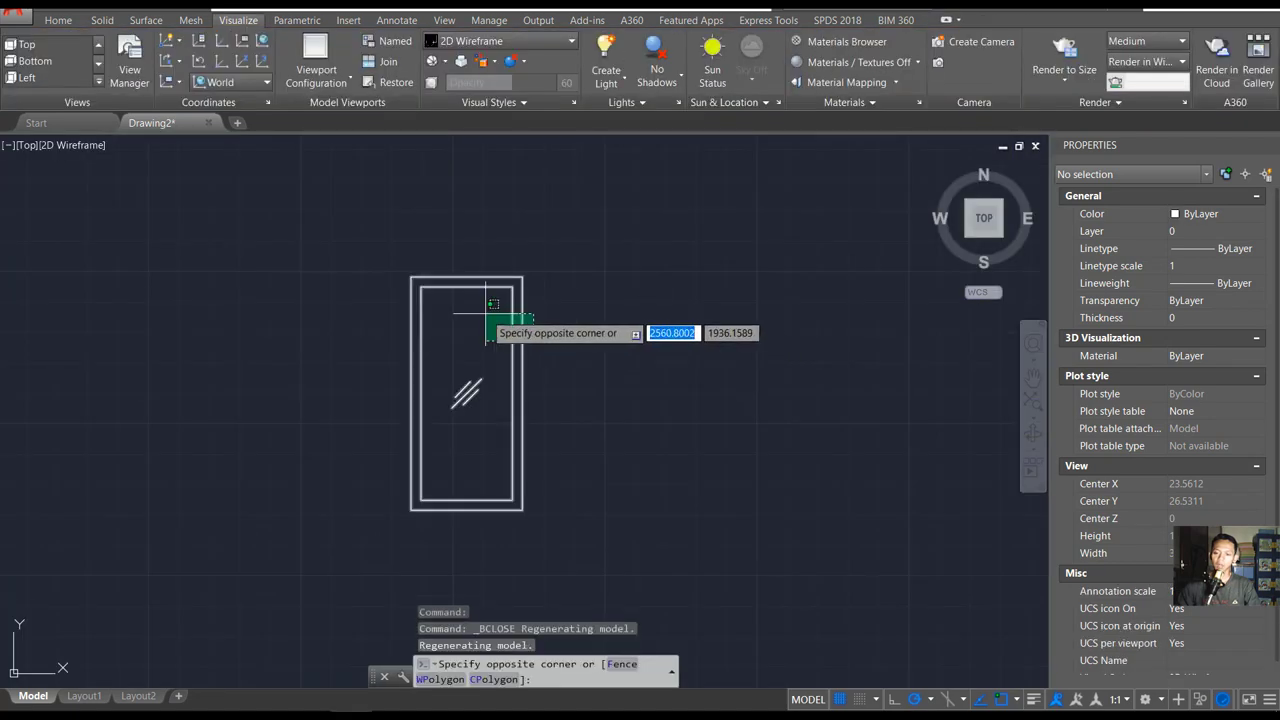
{"action": "left_click", "coordinate": [486, 314]}
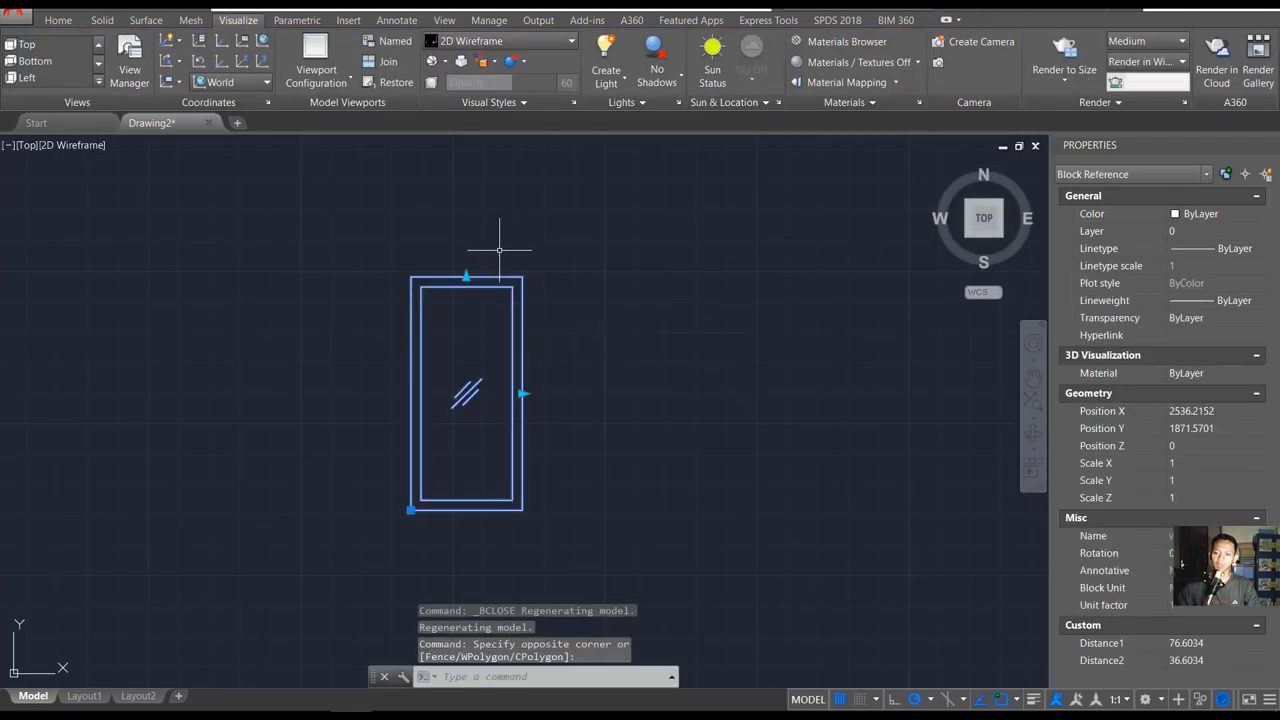
{"action": "left_click", "coordinate": [521, 393]}
{"action": "left_click", "coordinate": [790, 393]}
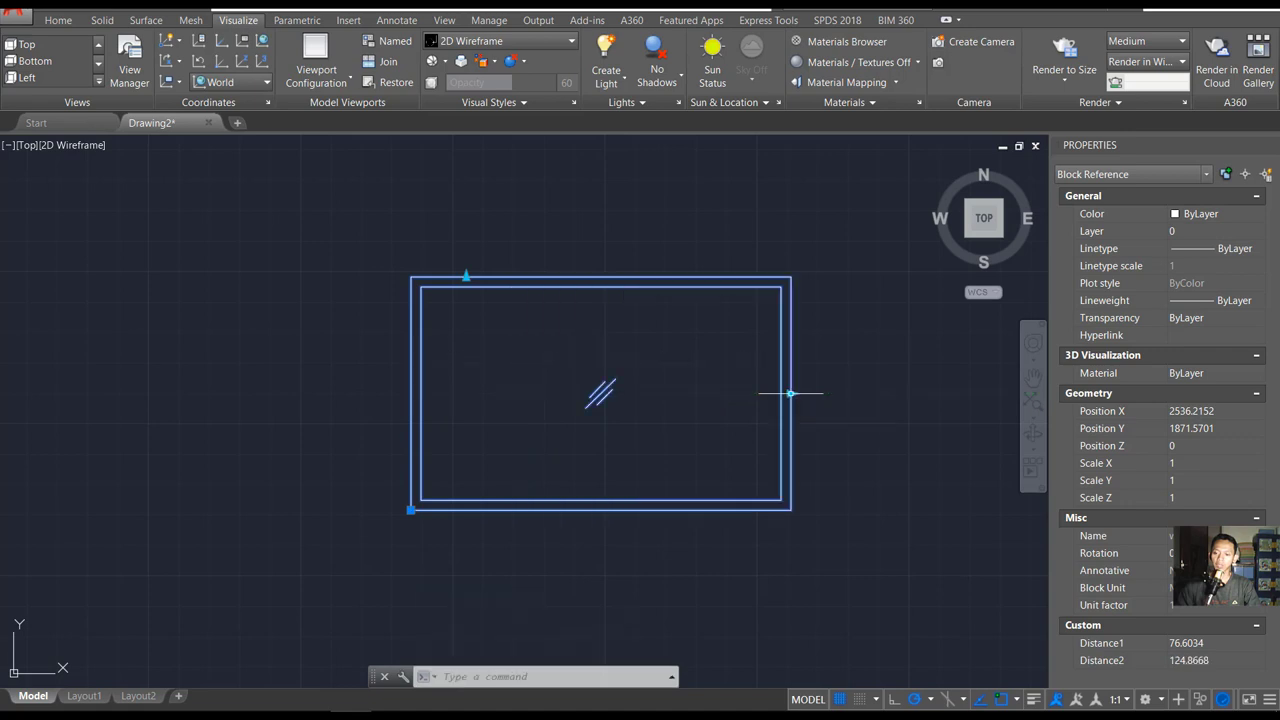
{"action": "left_click", "coordinate": [465, 274]}
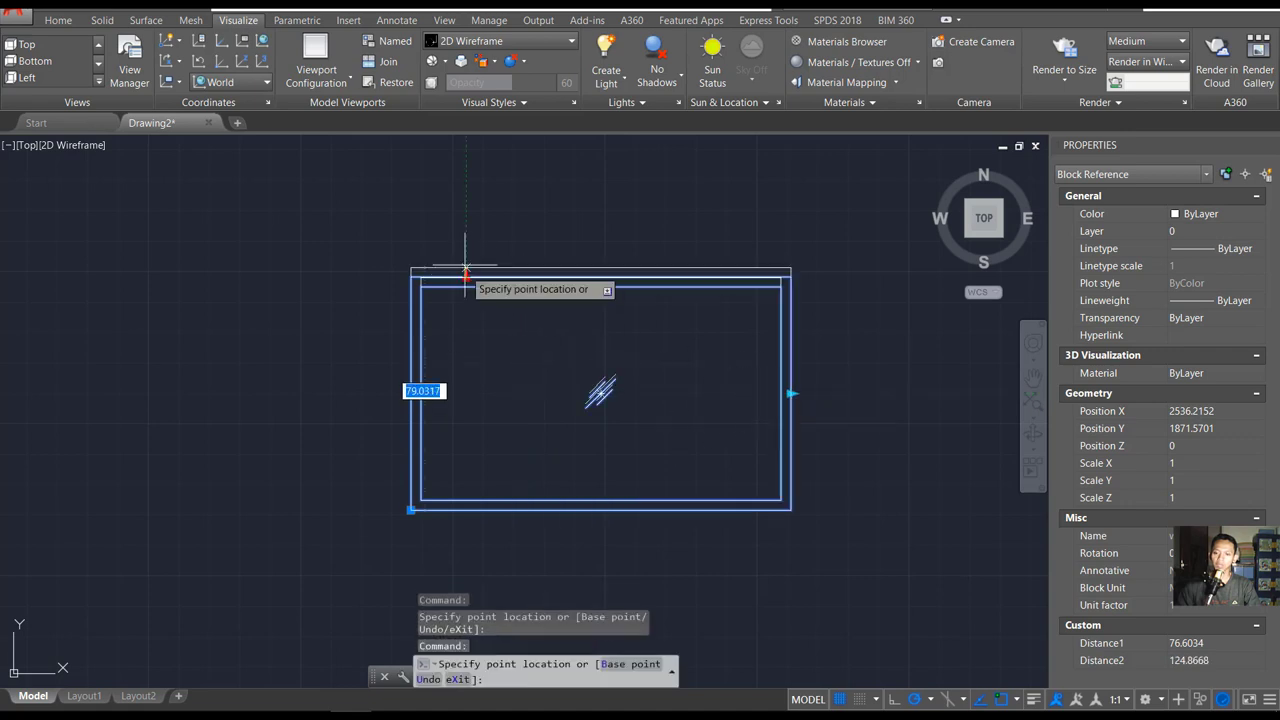
{"action": "left_click", "coordinate": [466, 148]}
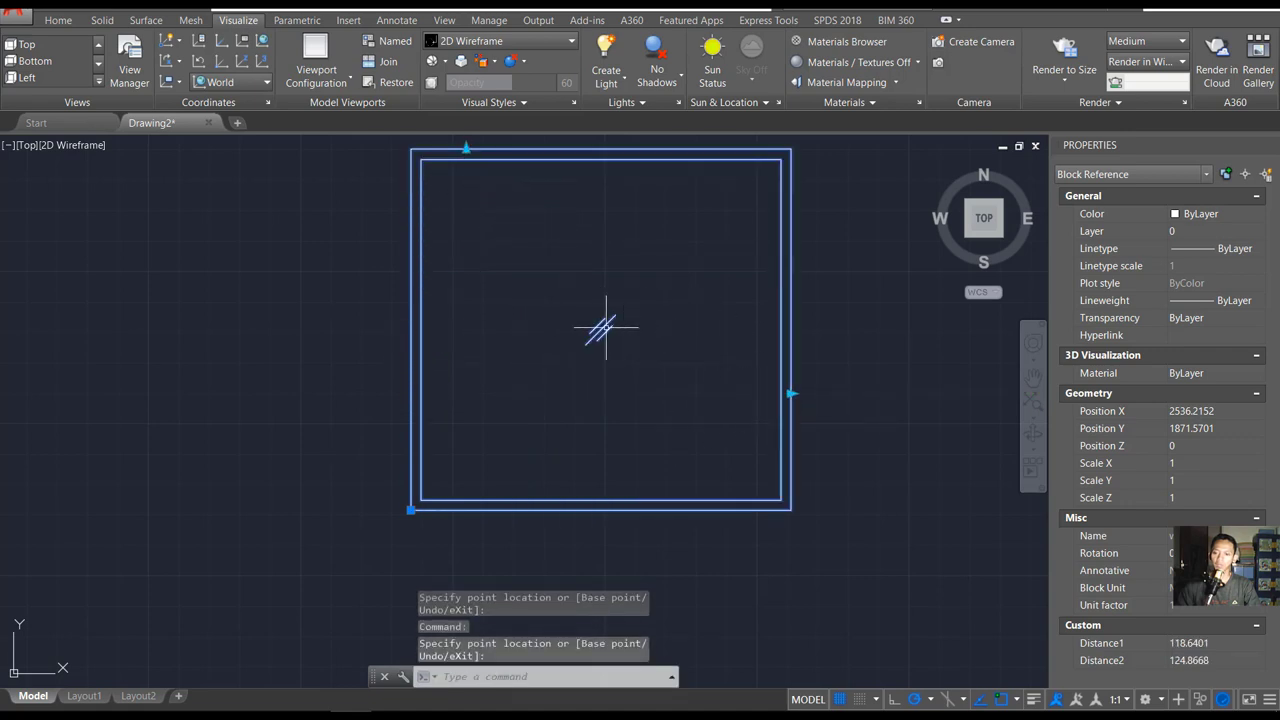
{"action": "middle_click_drag", "start_coordinate": [663, 241], "coordinate": [669, 272]}
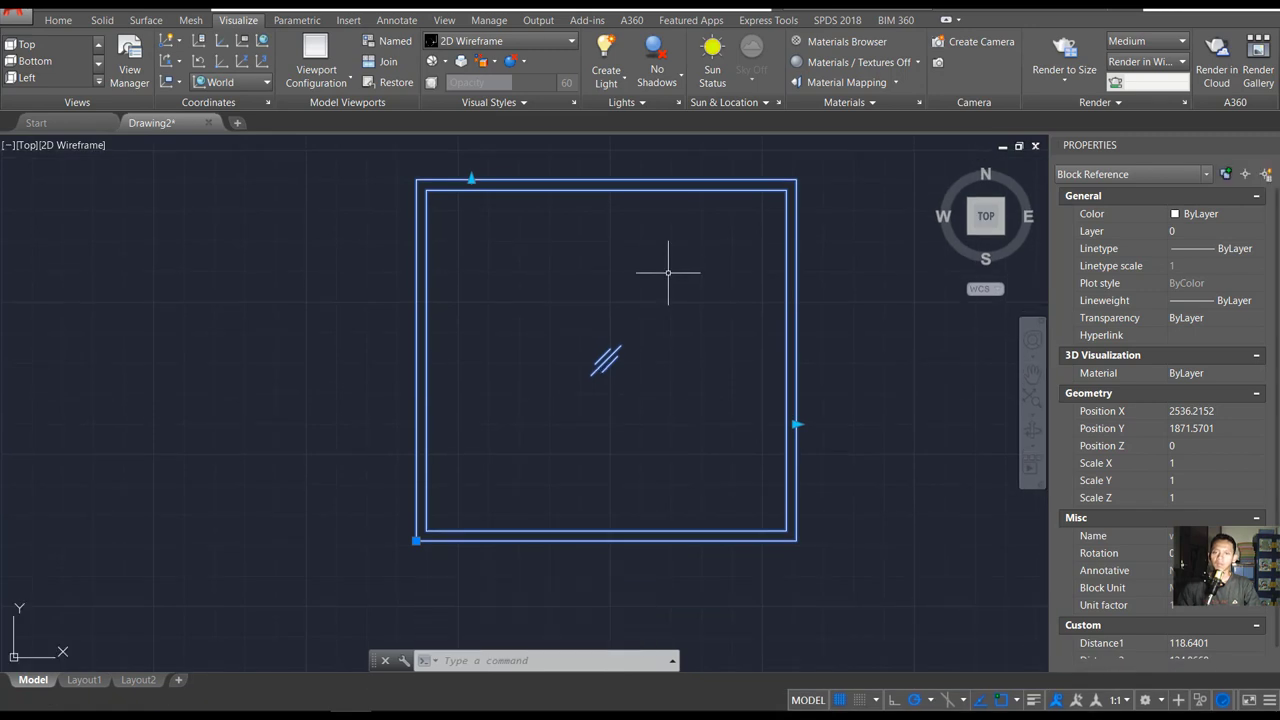